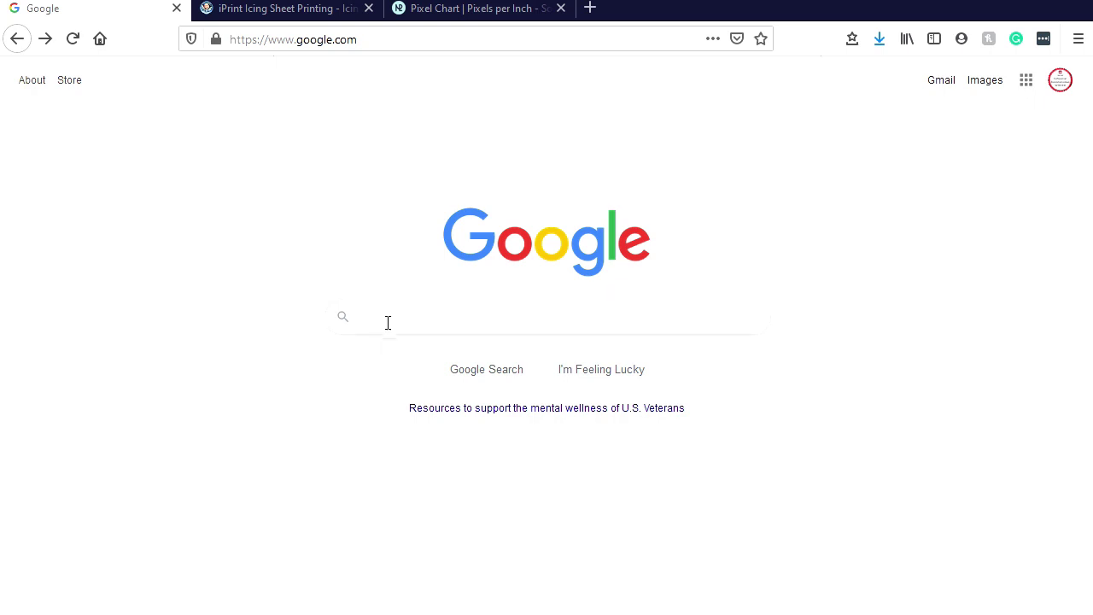
- Search Google for 'Happy face' and show its image results
type("H")
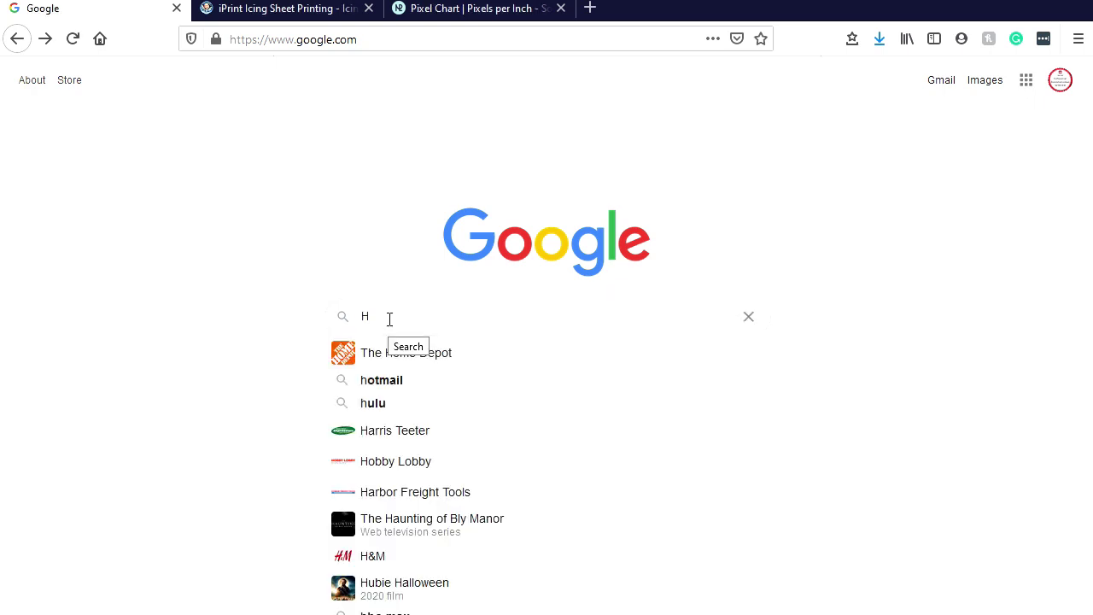
type("appy face")
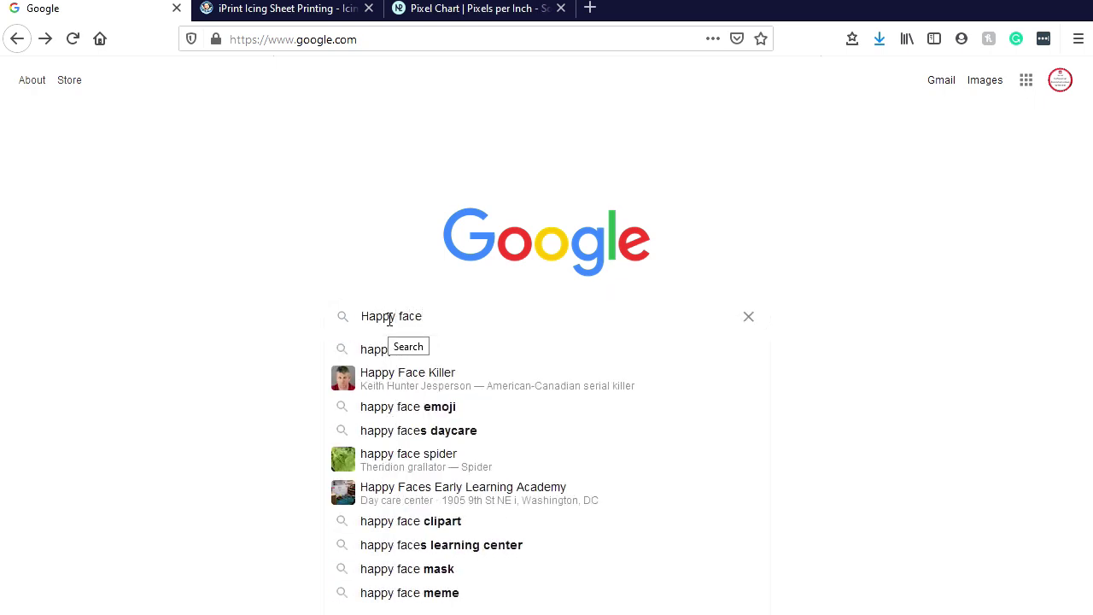
key("Return")
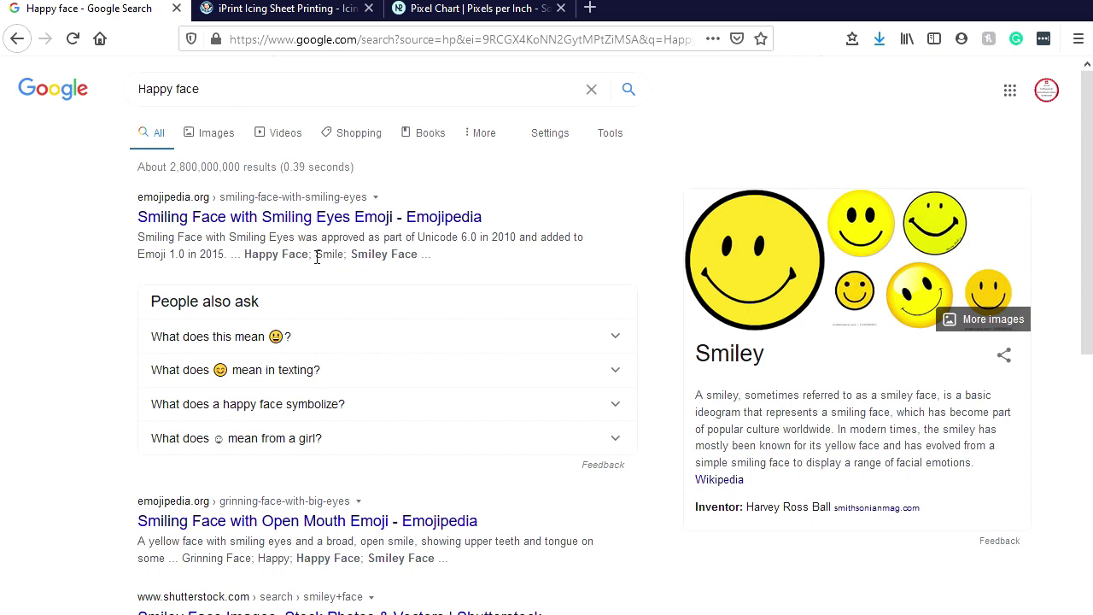
left_click(216, 143)
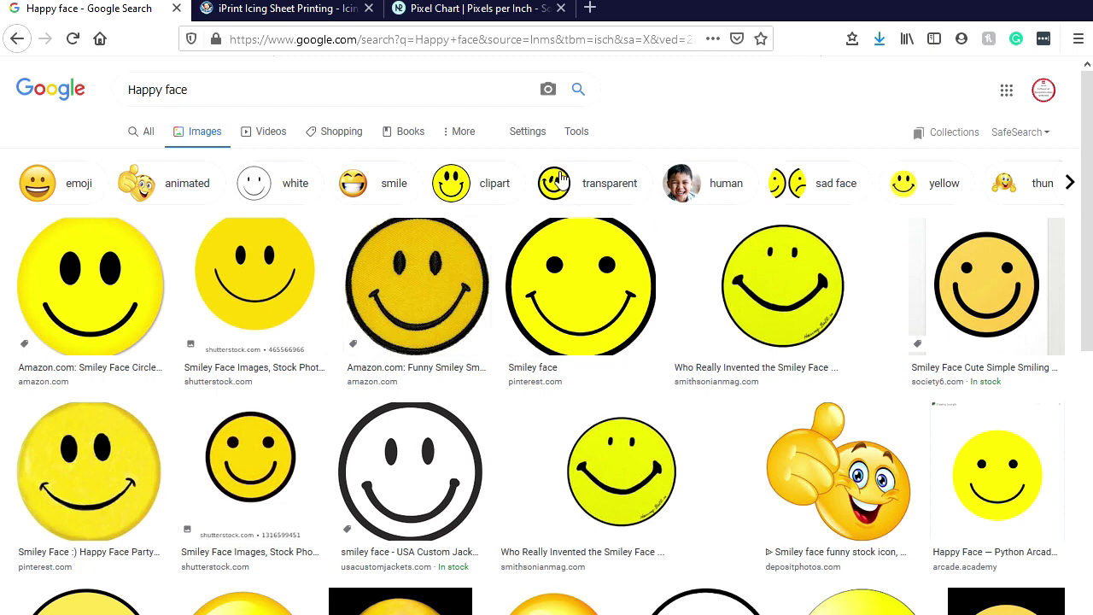
left_click(584, 139)
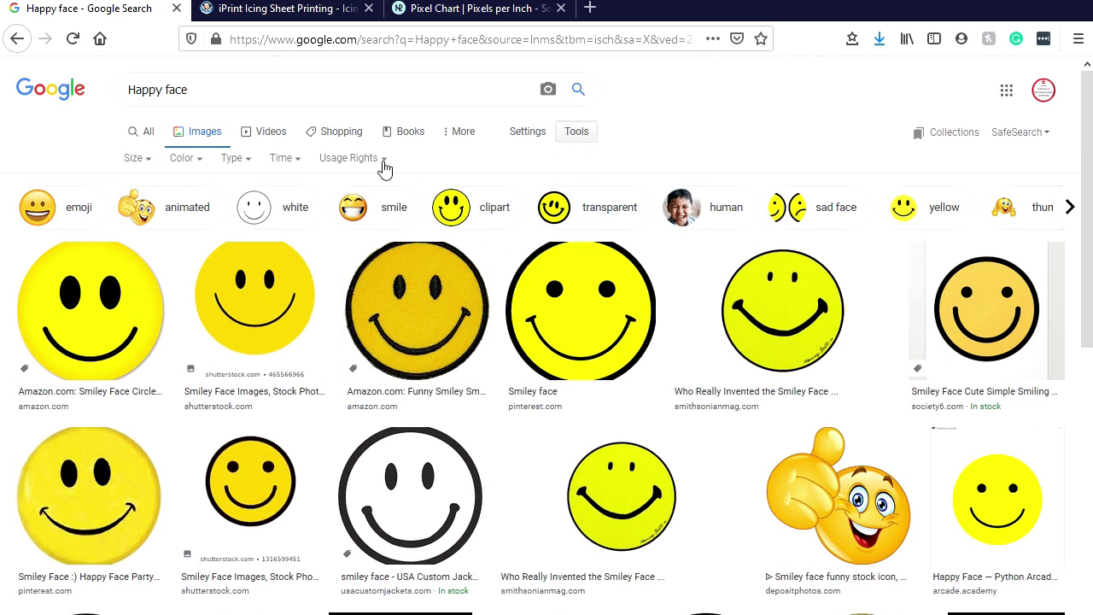
left_click(381, 162)
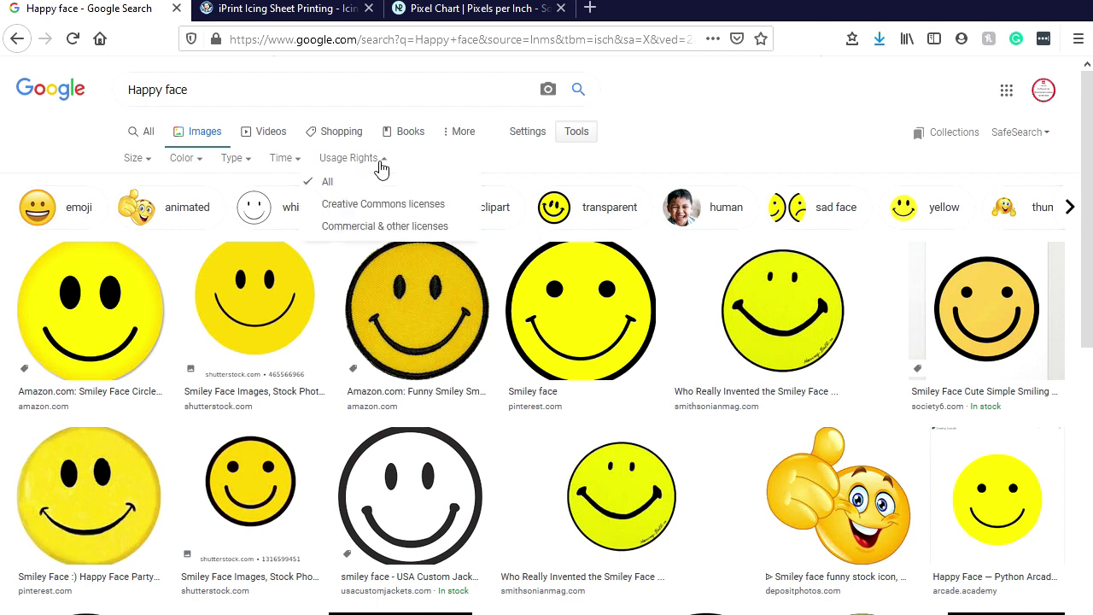
left_click(377, 214)
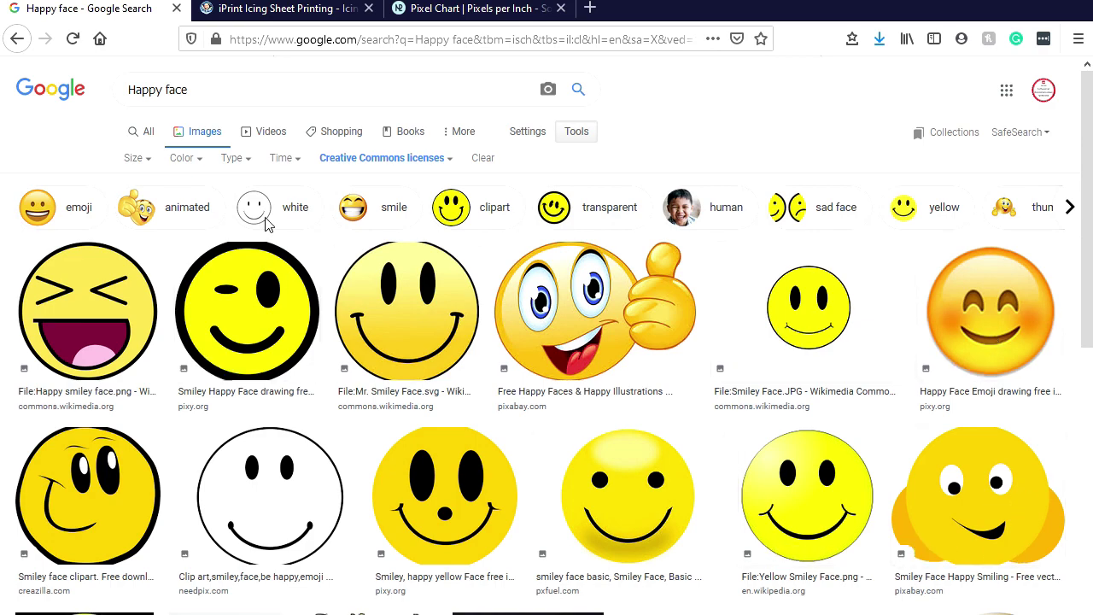
key("alt+Left")
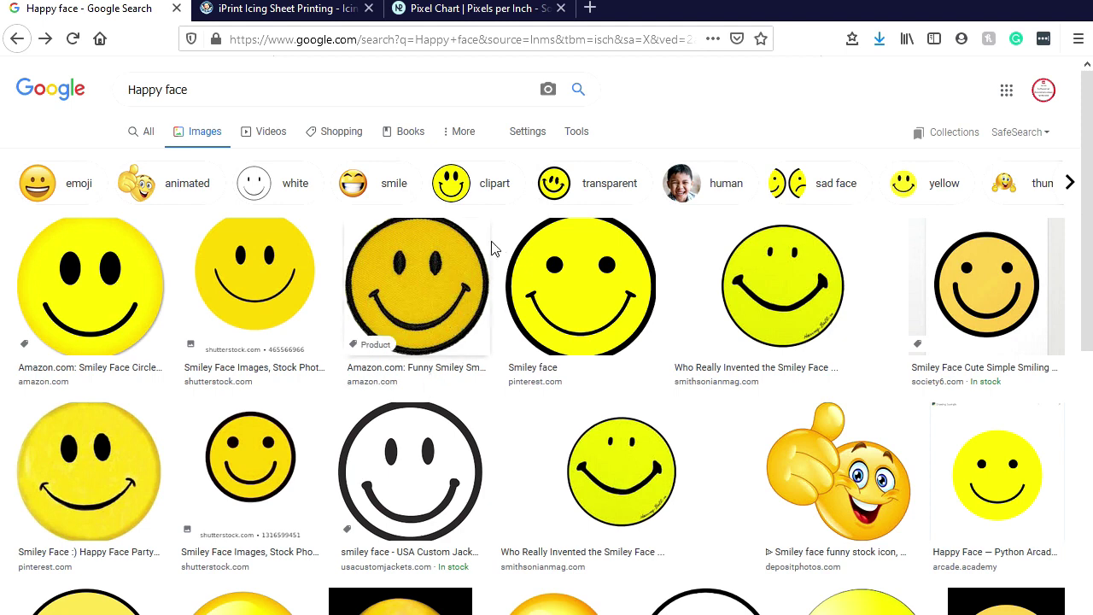
left_click(568, 137)
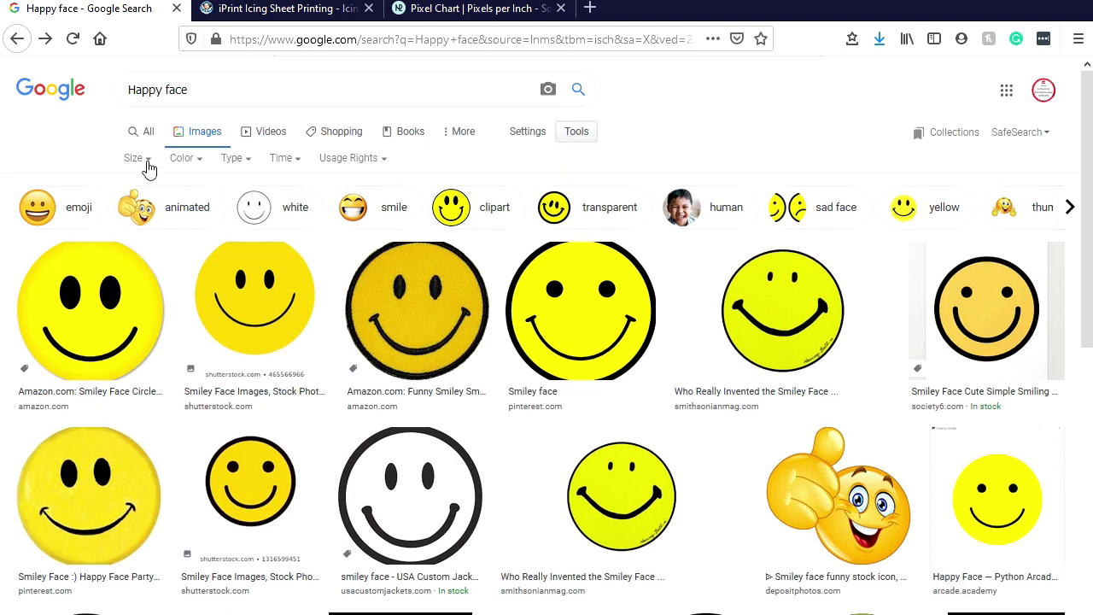
- Limit the Happy face image results to Large size, then bring the Pixel Chart page forward
left_click(148, 162)
left_click(147, 207)
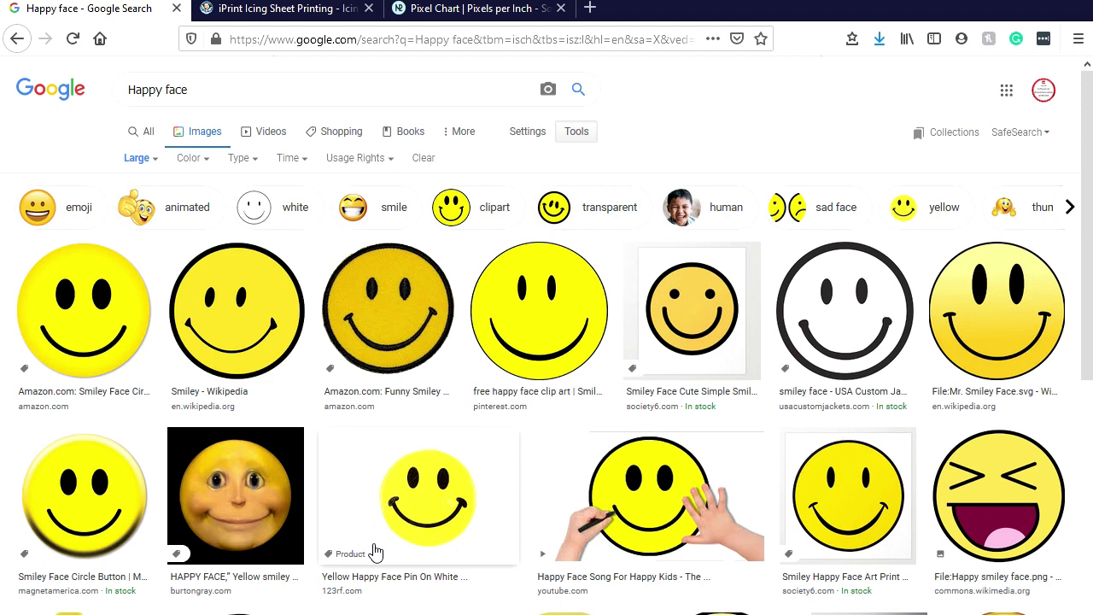
key("ctrl+Tab")
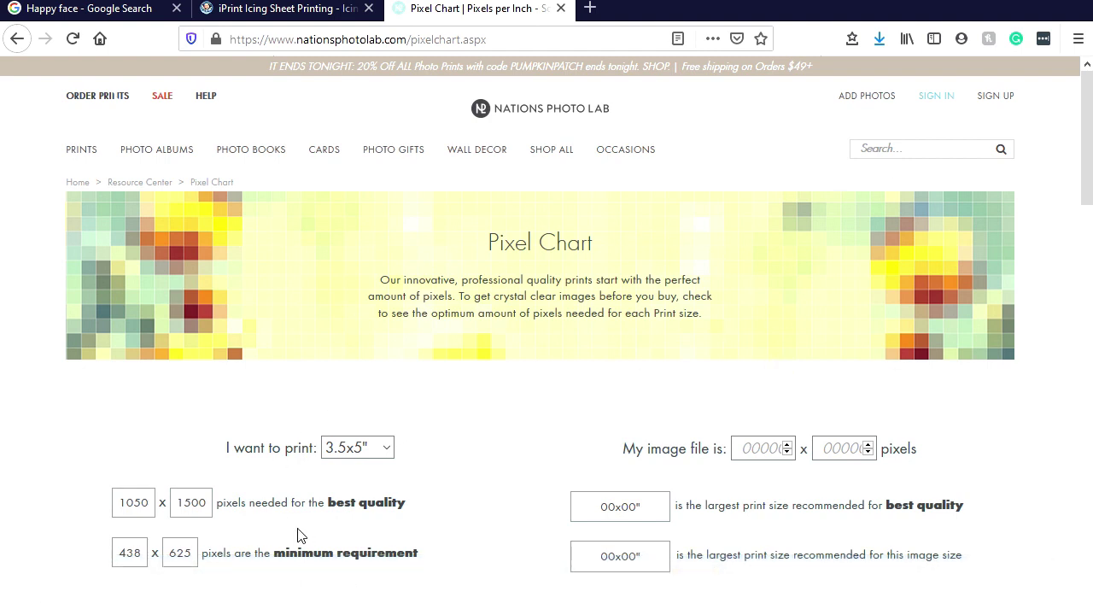
- Set the Pixel Chart print size to 8x10", showing 2400 x 3000 best and 1000 x 1250 minimum
left_click(385, 449)
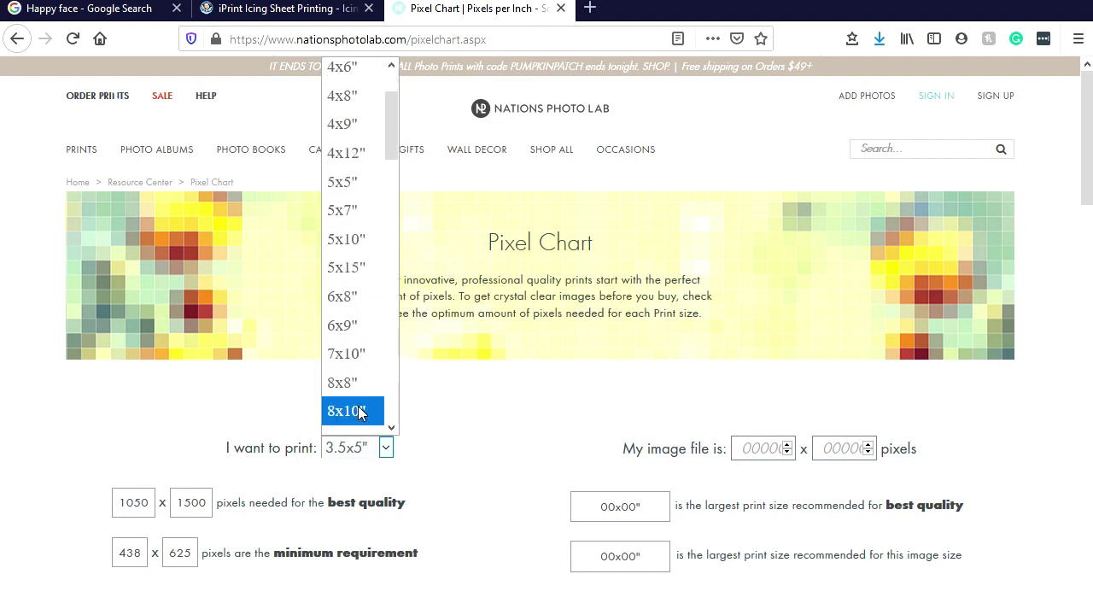
left_click(361, 407)
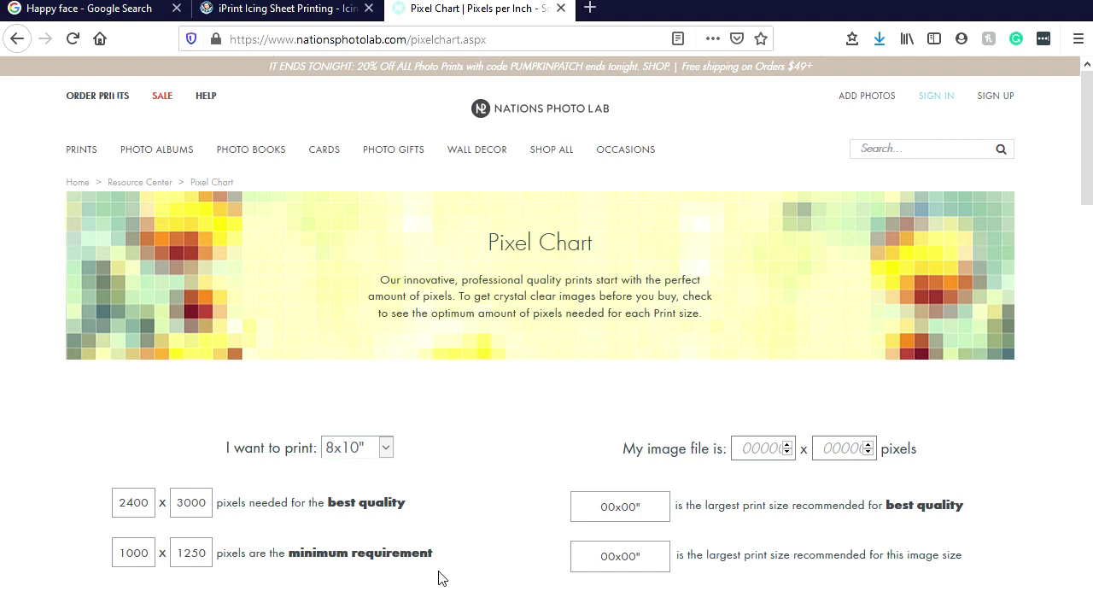
scroll(462, 515, "down", 4)
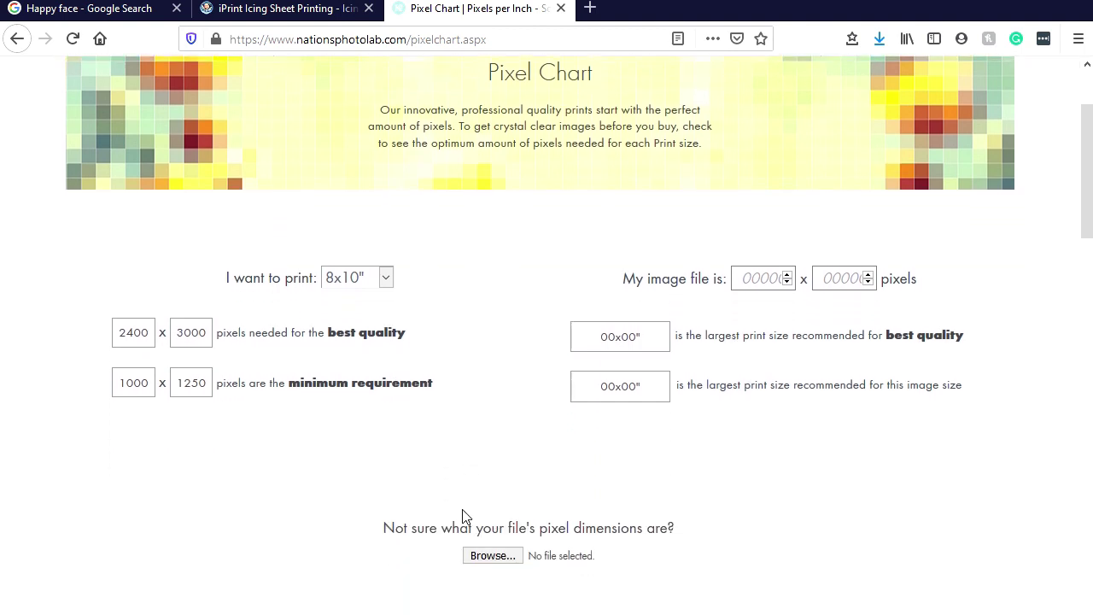
- Check the dog PNG from Pictures in the Pixel Chart, which reports 480px by 480px
scroll(462, 515, "down", 3)
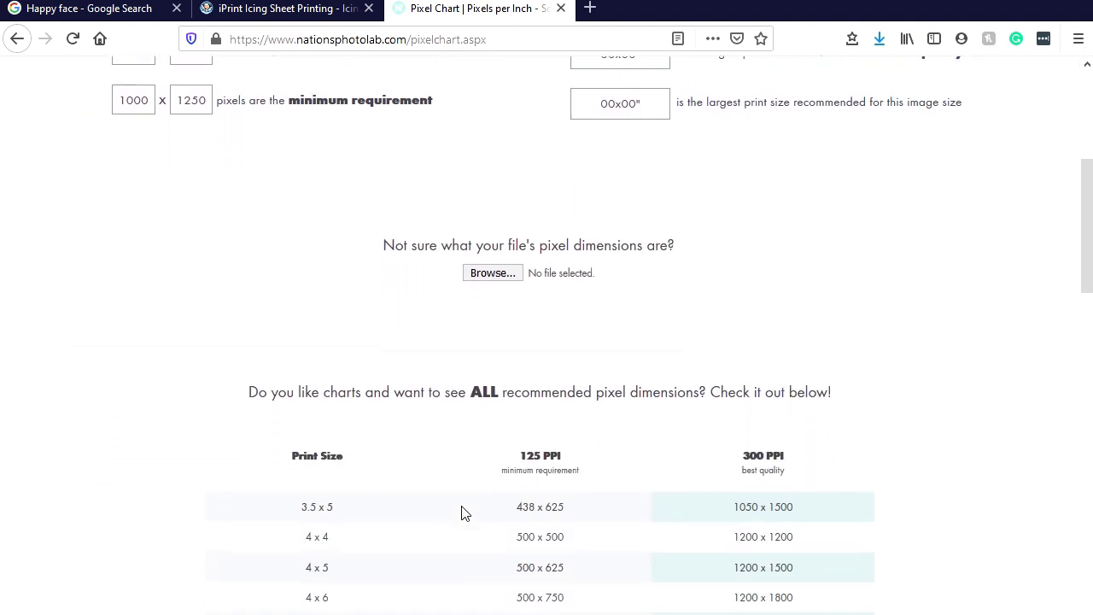
scroll(459, 511, "down", 1)
scroll(441, 366, "up", 2)
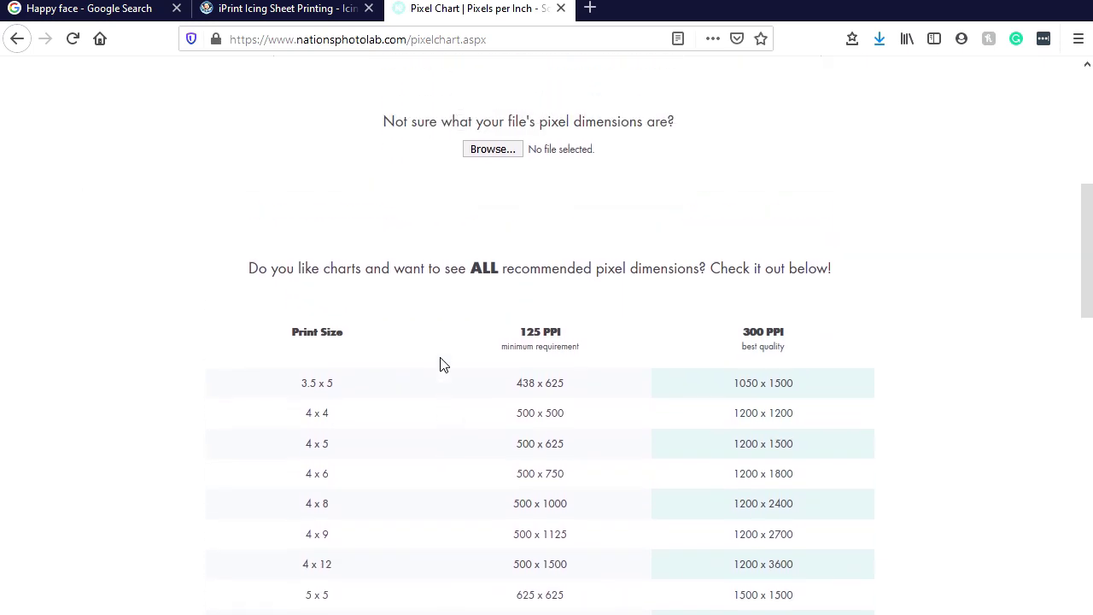
scroll(442, 366, "down", 1)
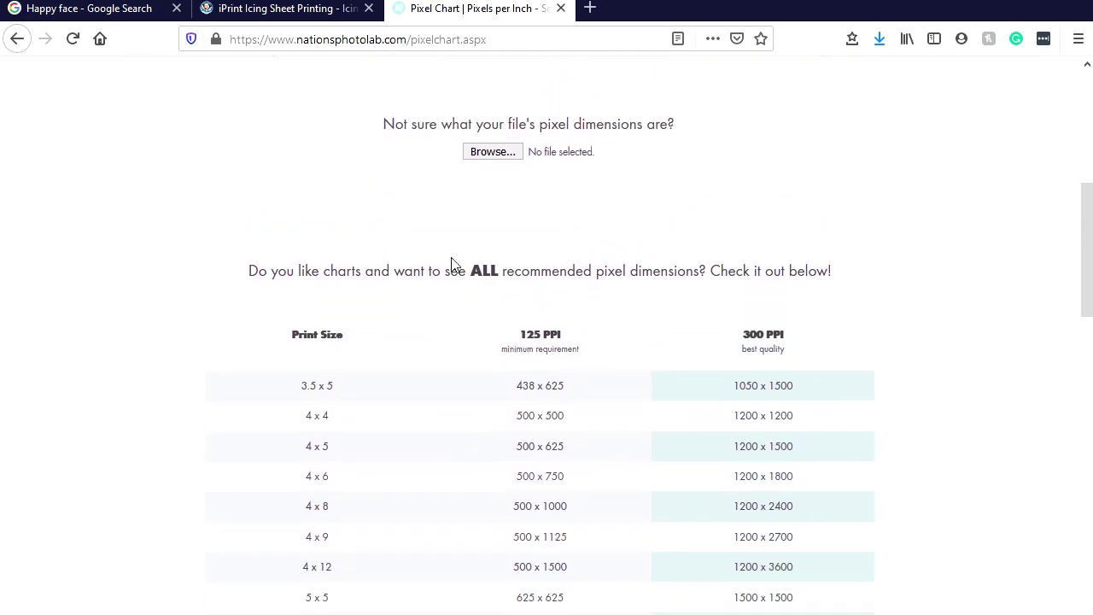
left_click(490, 154)
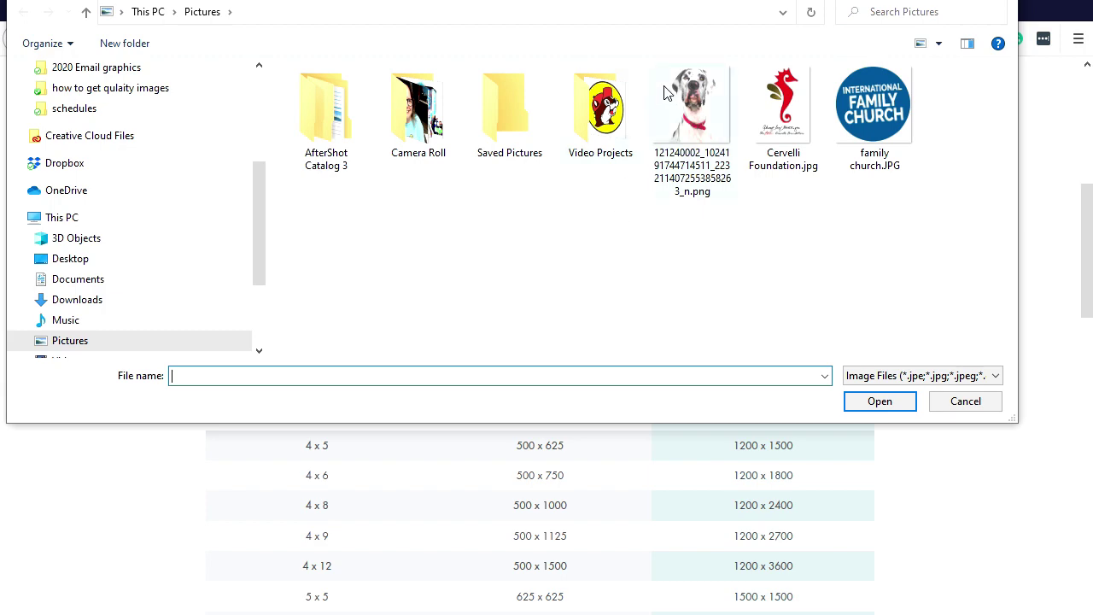
left_click(669, 92)
left_click(845, 403)
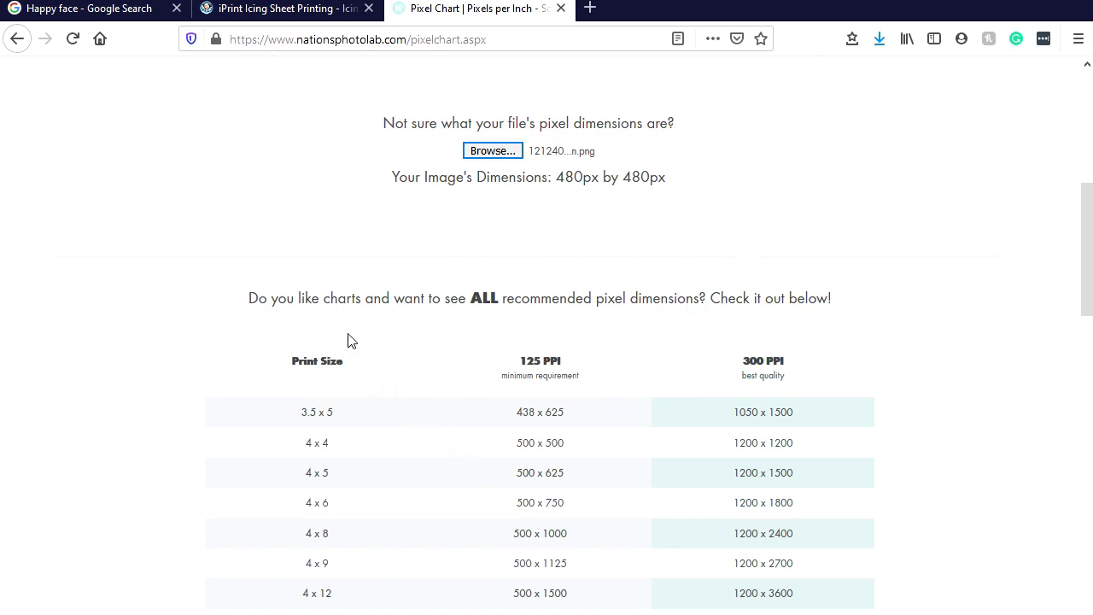
scroll(347, 341, "down", 3)
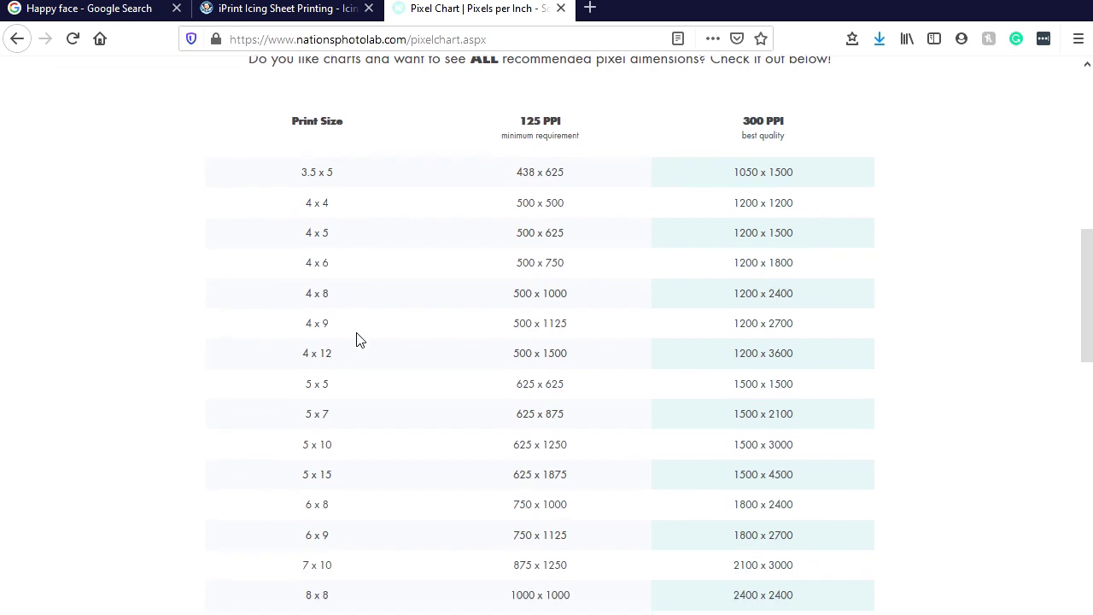
scroll(358, 340, "down", 2)
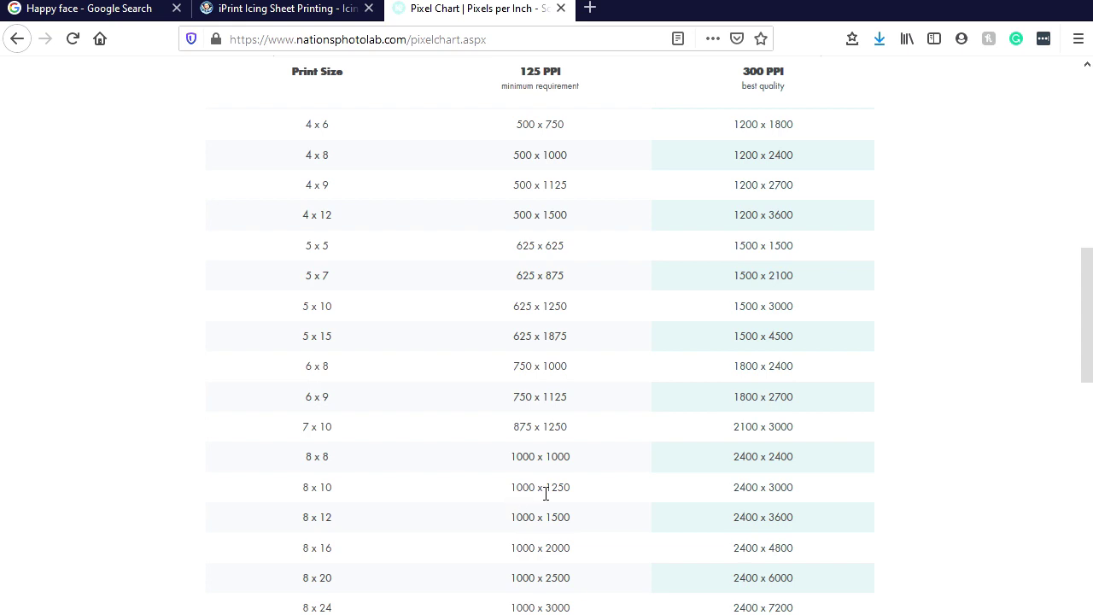
scroll(581, 450, "up", 5)
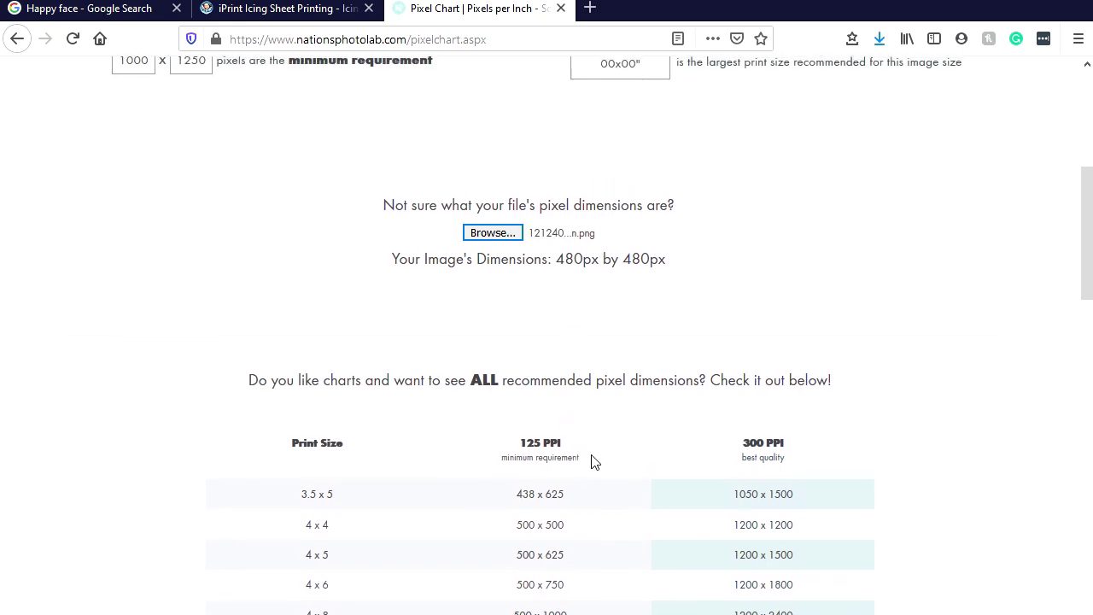
scroll(595, 456, "down", 6)
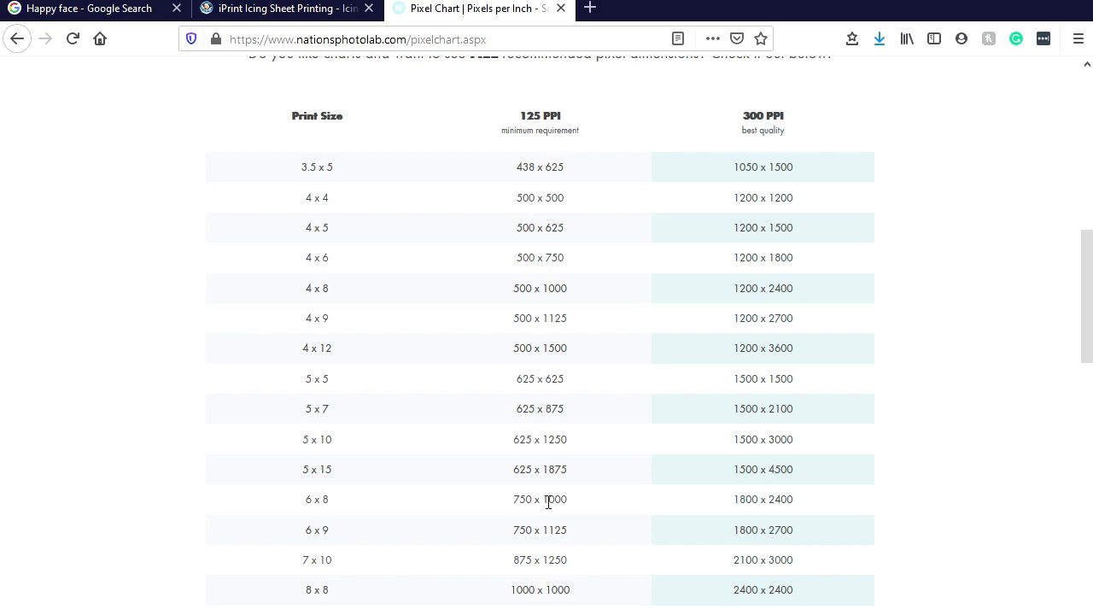
scroll(585, 281, "up", 2)
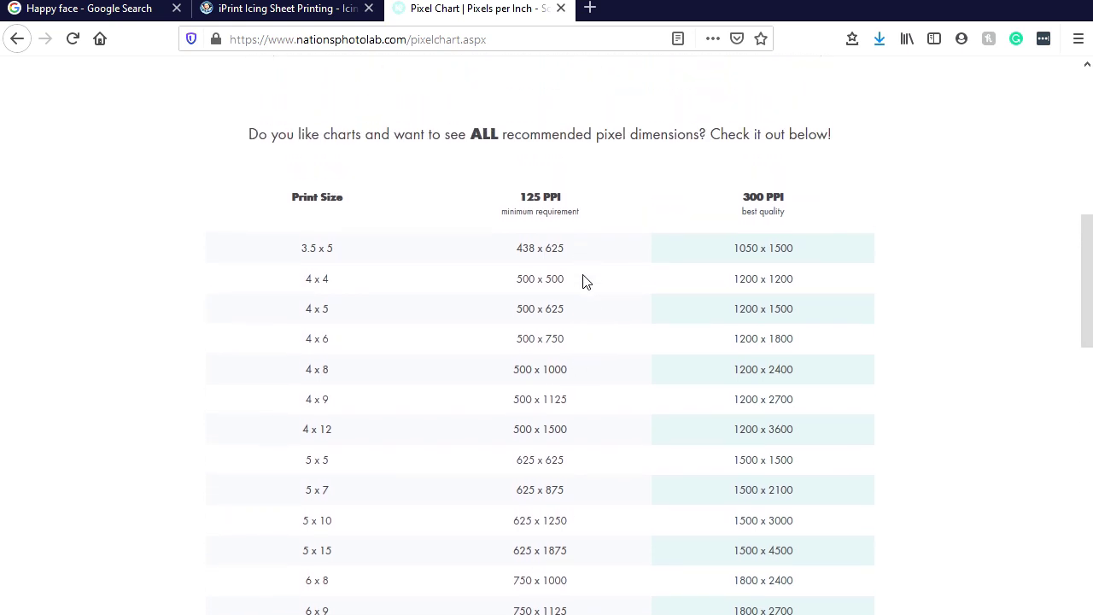
scroll(578, 269, "up", 4)
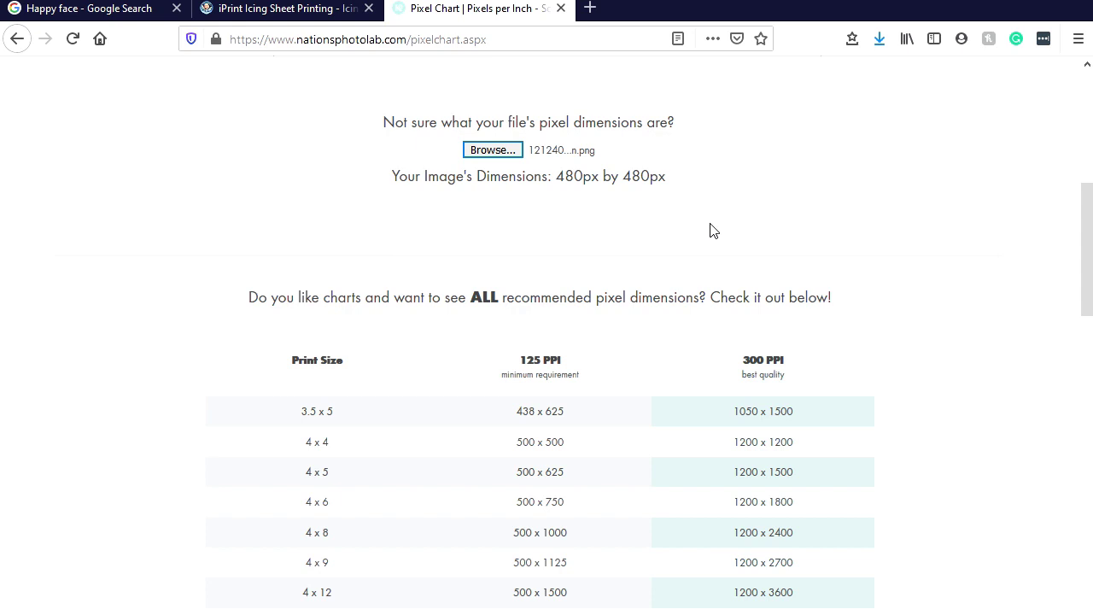
scroll(495, 368, "up", 5)
scroll(495, 369, "up", 2)
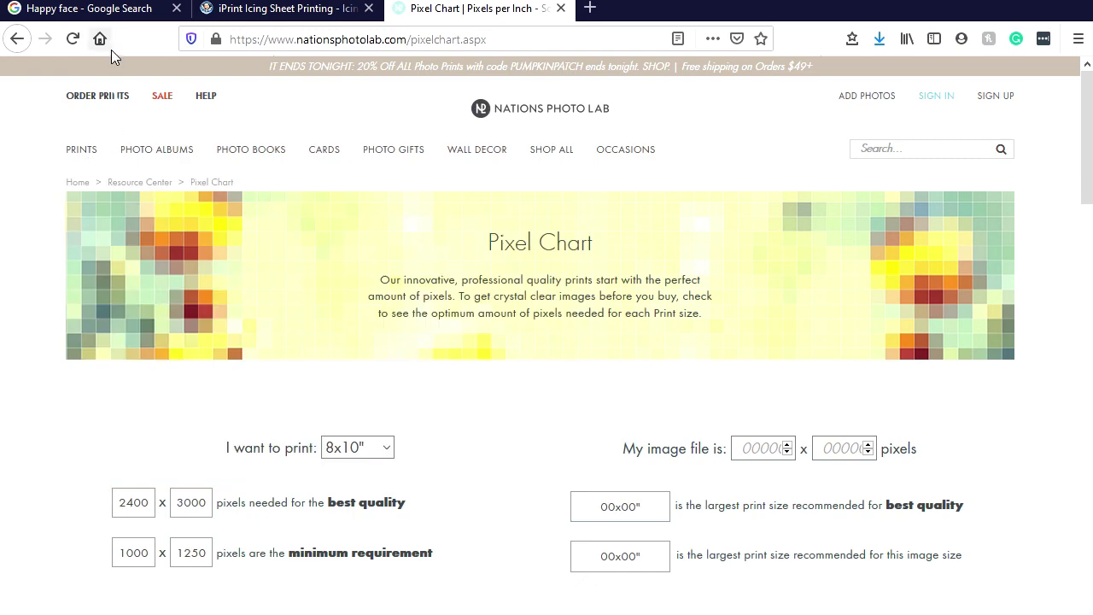
- Return to the Large Happy face image results and open the hand-drawn smiley's context menu
left_click(145, 19)
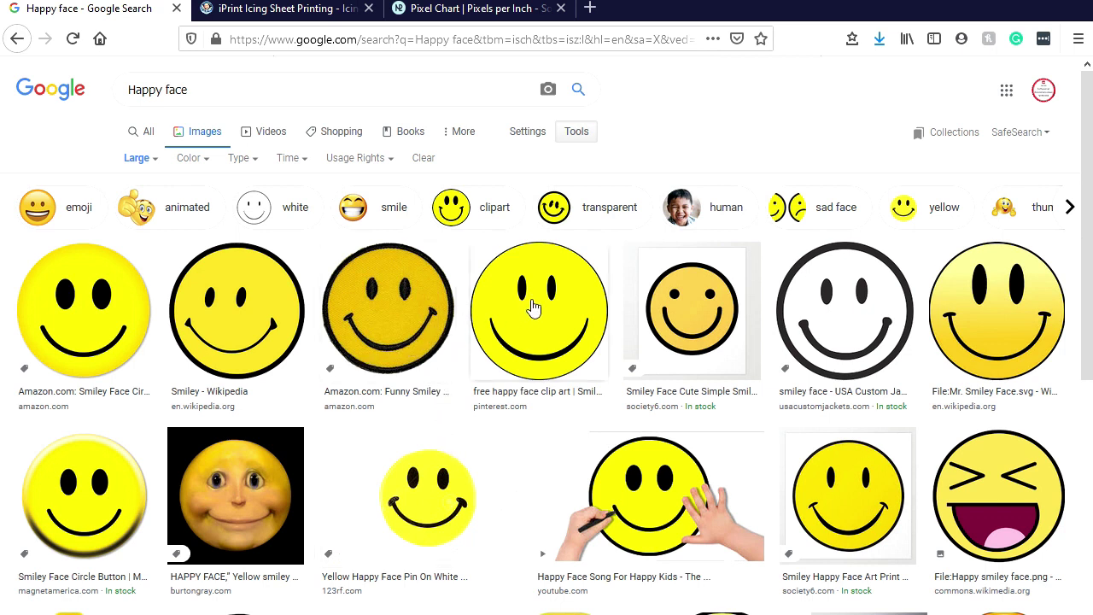
right_click(639, 488)
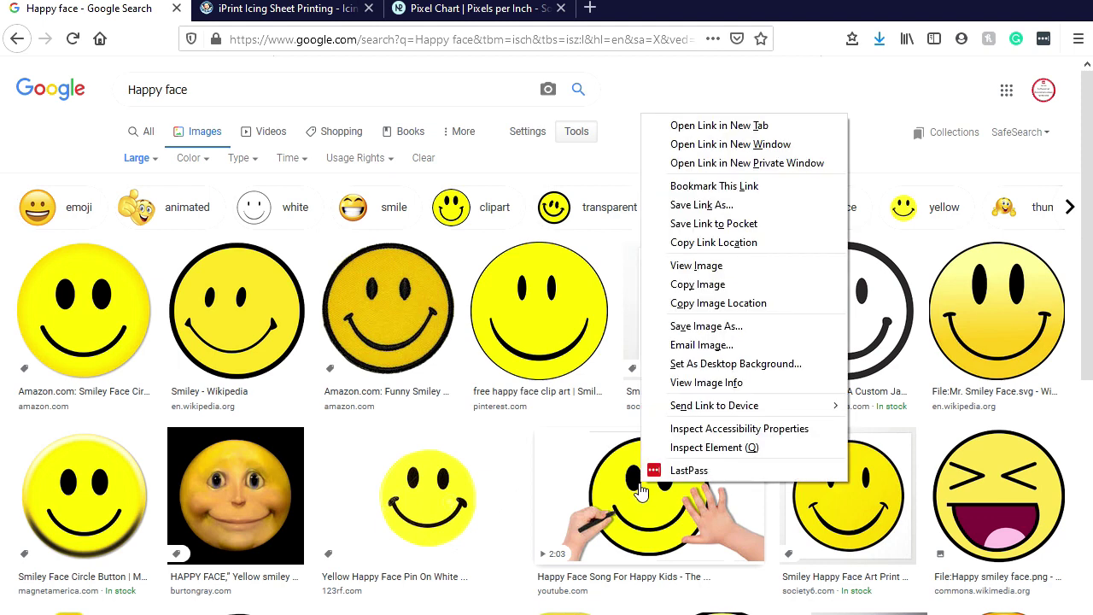
- Show the hand-drawn smiley's image info and highlight its 300px × 168px dimensions
left_click(741, 384)
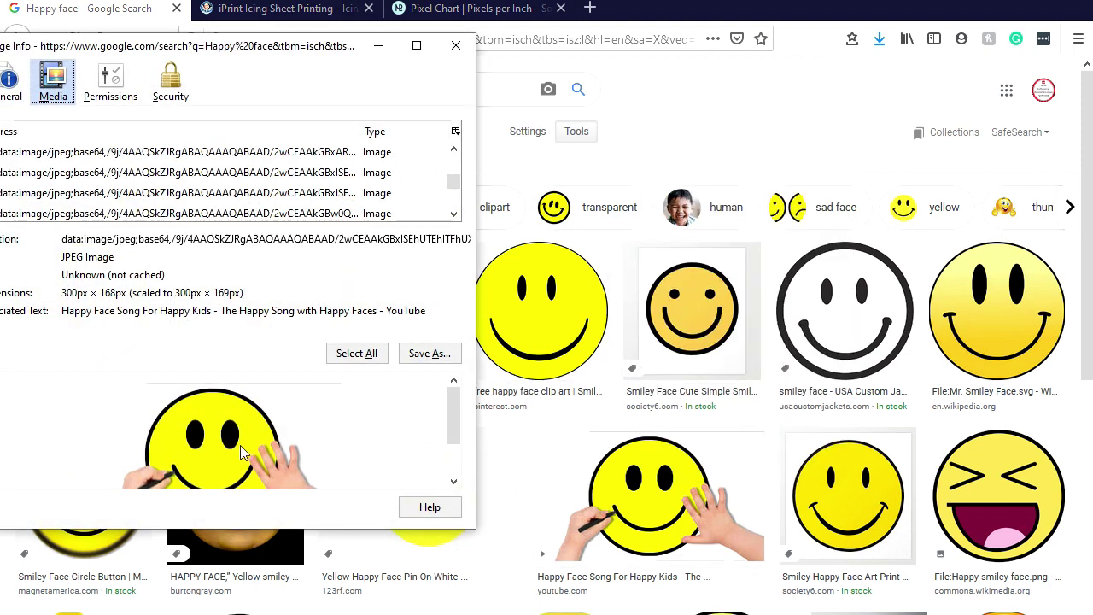
left_click_drag(272, 292, 63, 299)
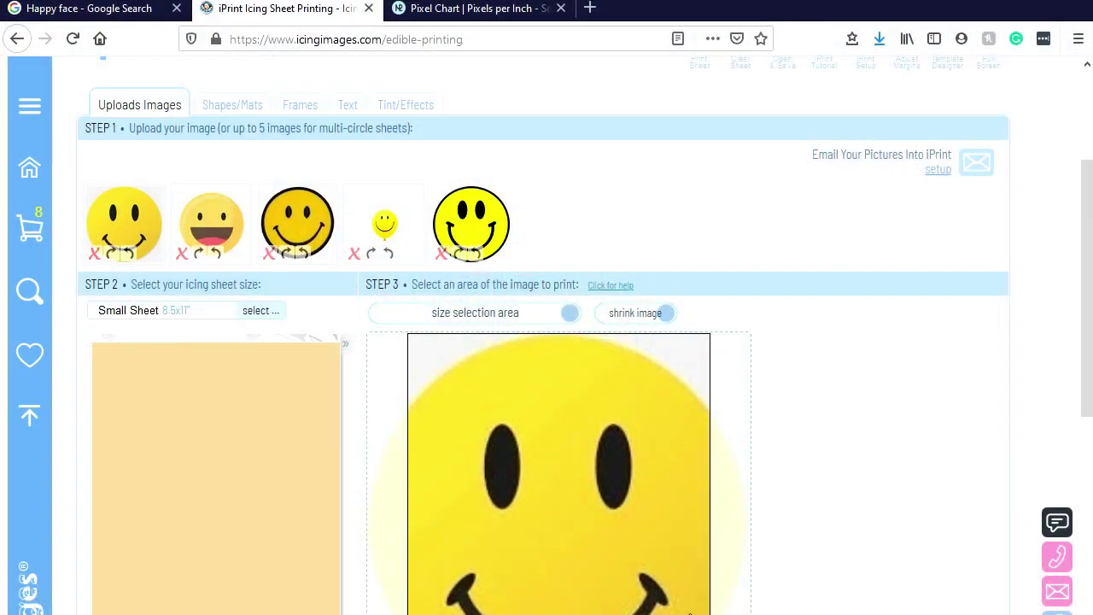
- Shrink the plain yellow smiley to fit the 8.5x11 small-sheet print area
scroll(768, 597, "down", 2)
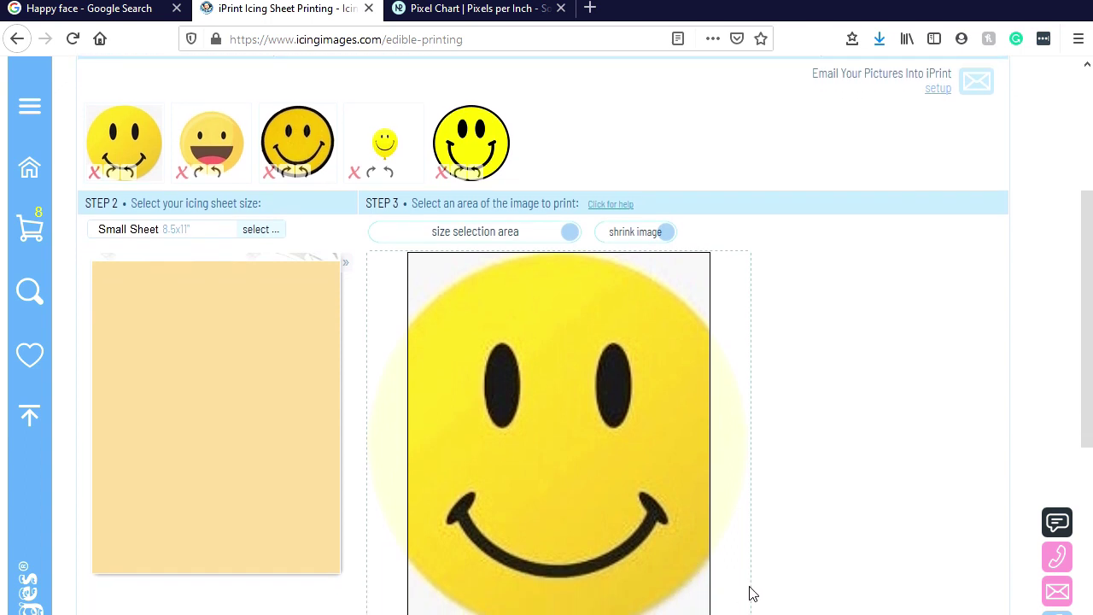
scroll(751, 591, "up", 2)
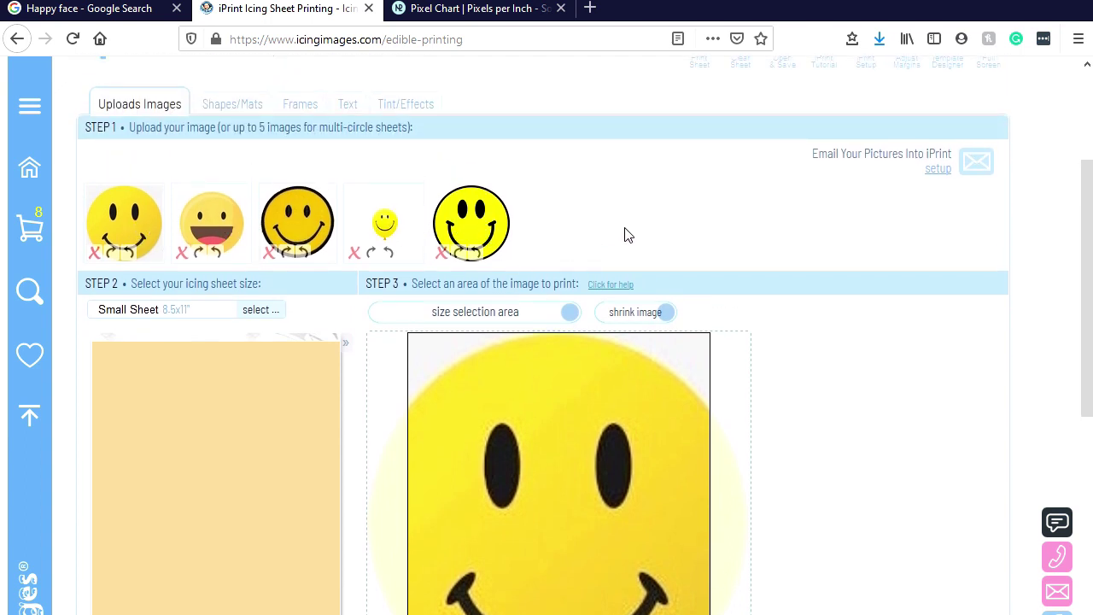
scroll(624, 230, "down", 2)
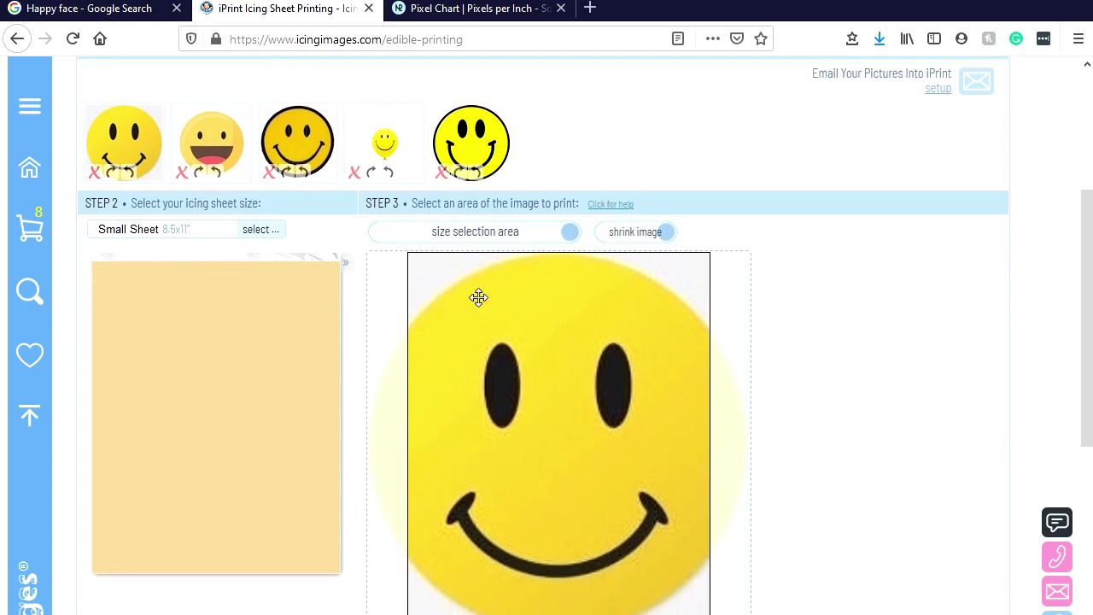
left_click(642, 237)
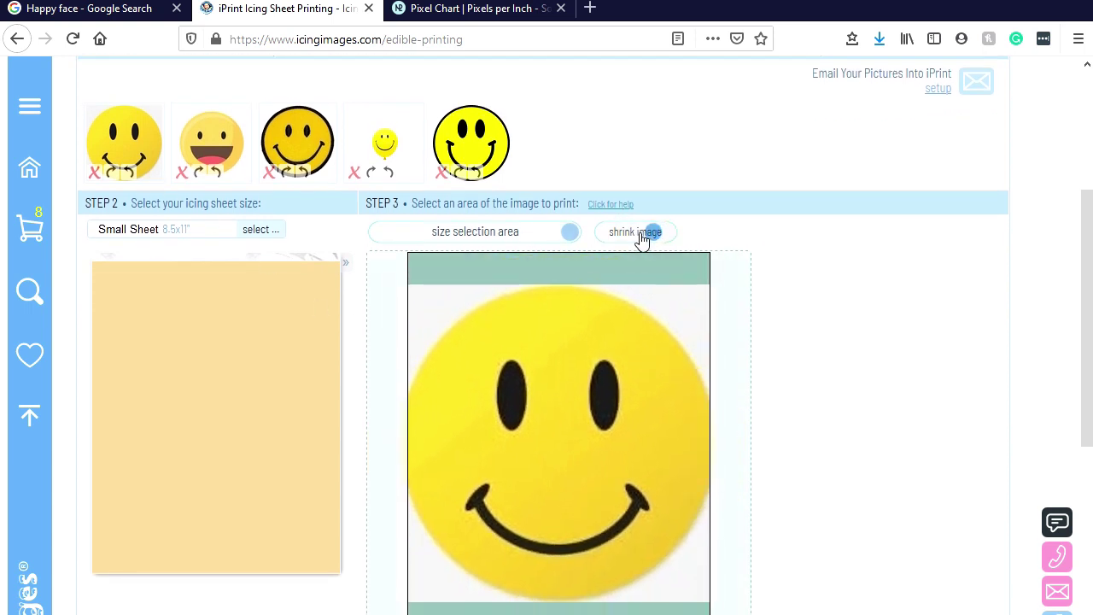
left_click_drag(642, 237, 628, 239)
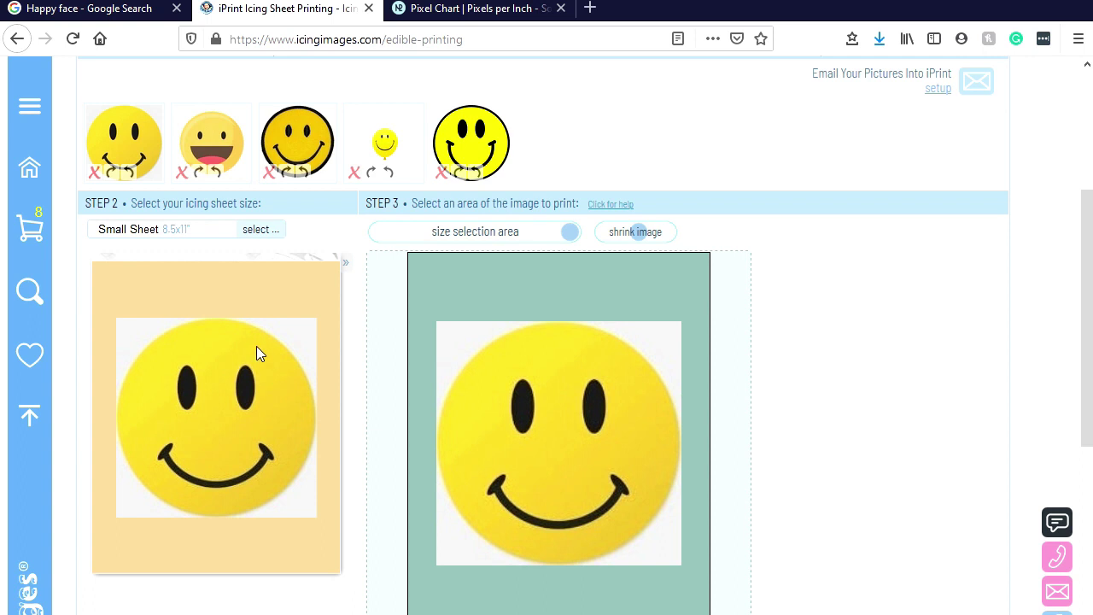
- Load the laughing open-mouth face and shrink it to fit the print area
left_click(208, 141)
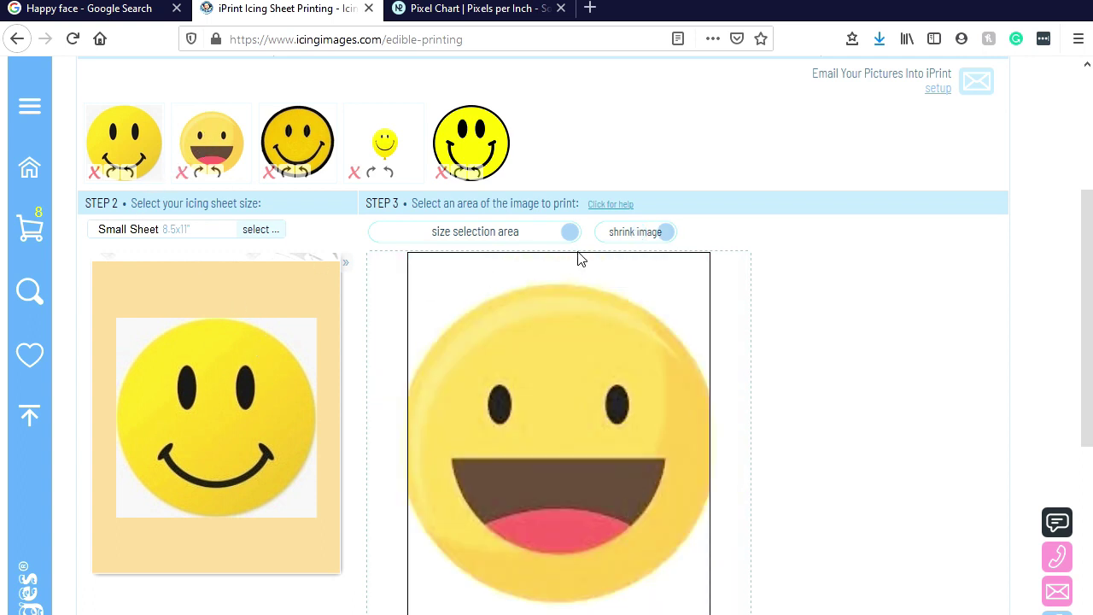
left_click(665, 237)
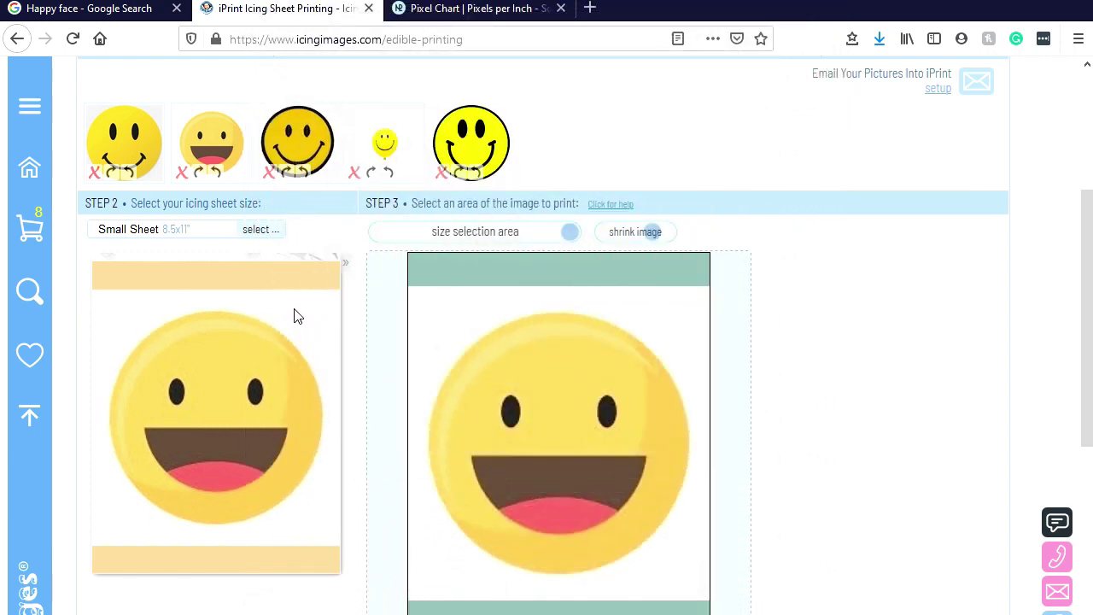
left_click(312, 141)
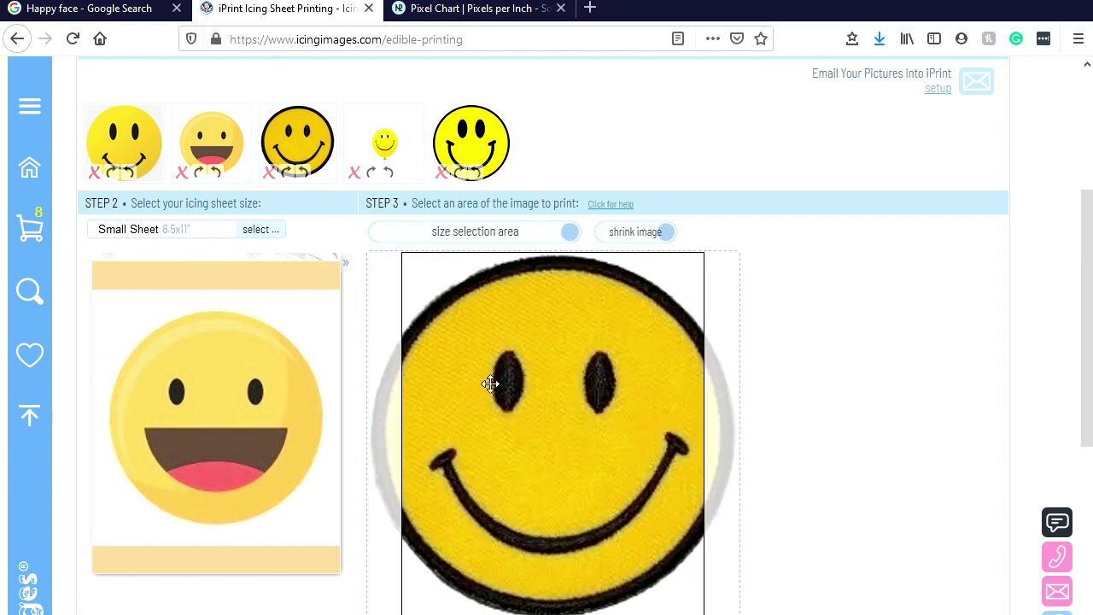
- Shrink the textured black-outlined smiley to fit the small-sheet print area
left_click(654, 238)
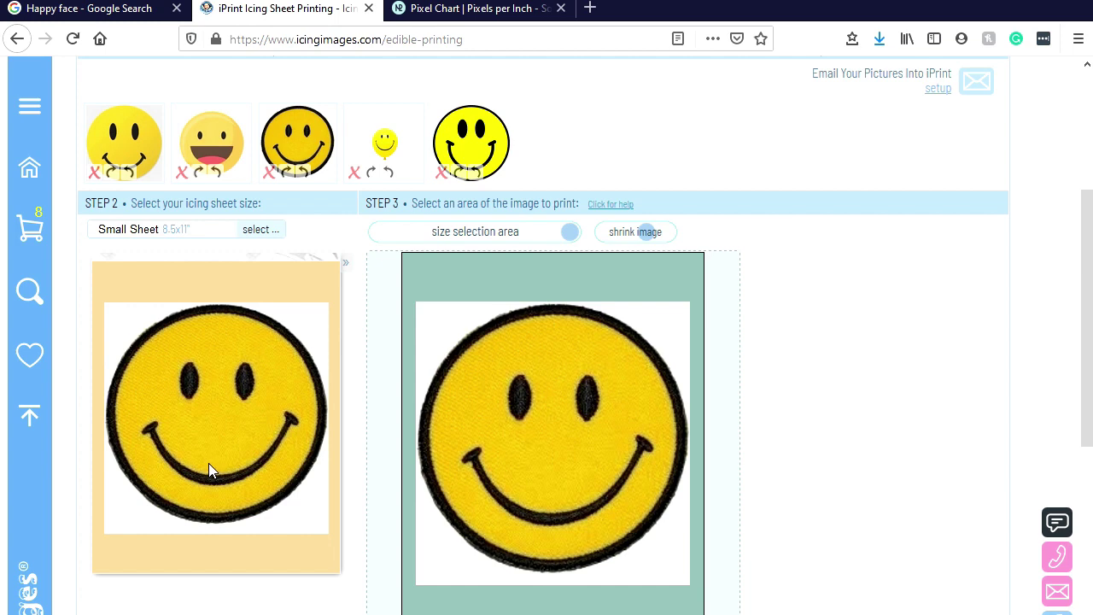
- Load the balloon smiley, tighten its print area, and shrink it small at the sheet's centre
left_click(380, 143)
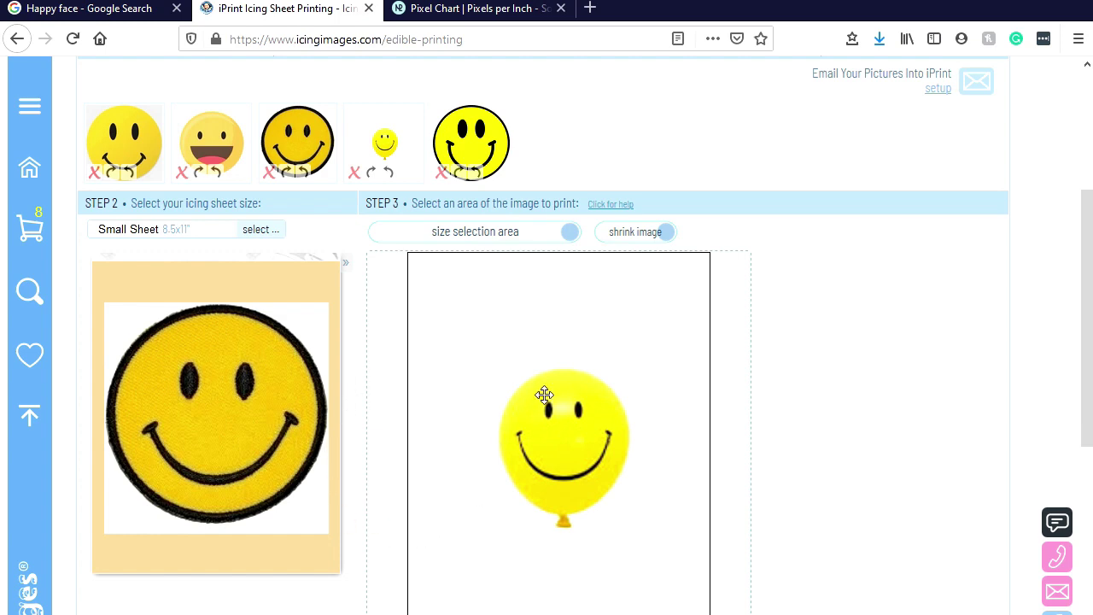
left_click(660, 240)
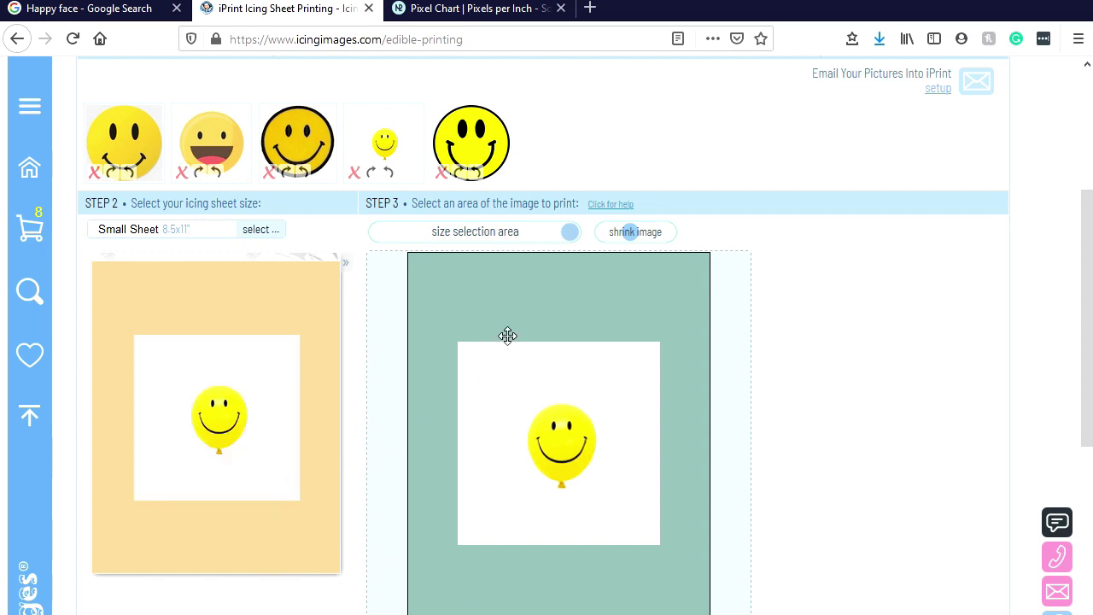
left_click(628, 233)
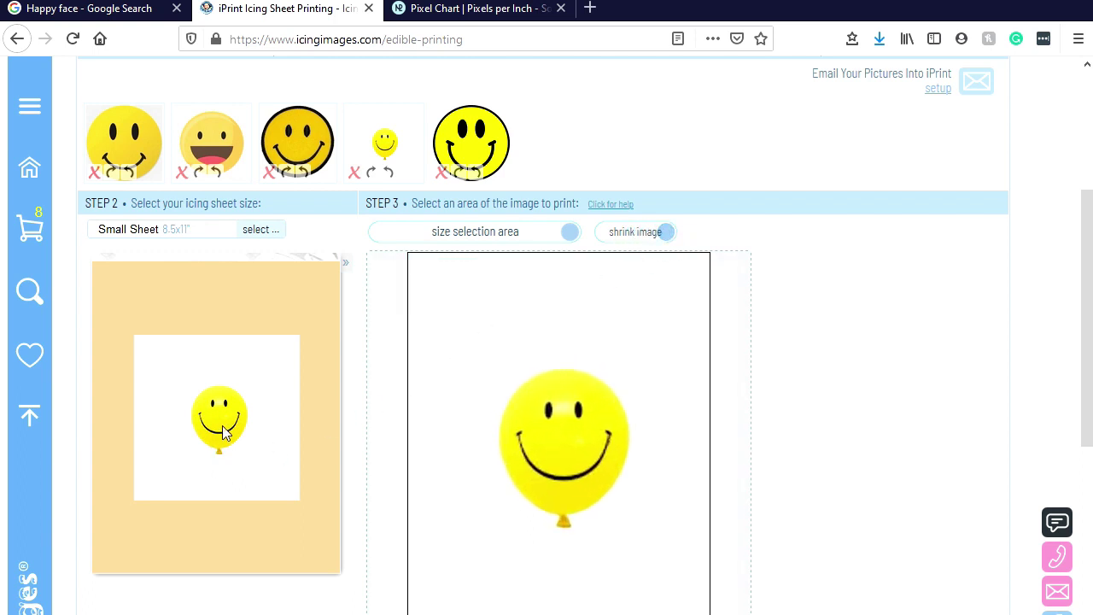
left_click_drag(569, 232, 480, 263)
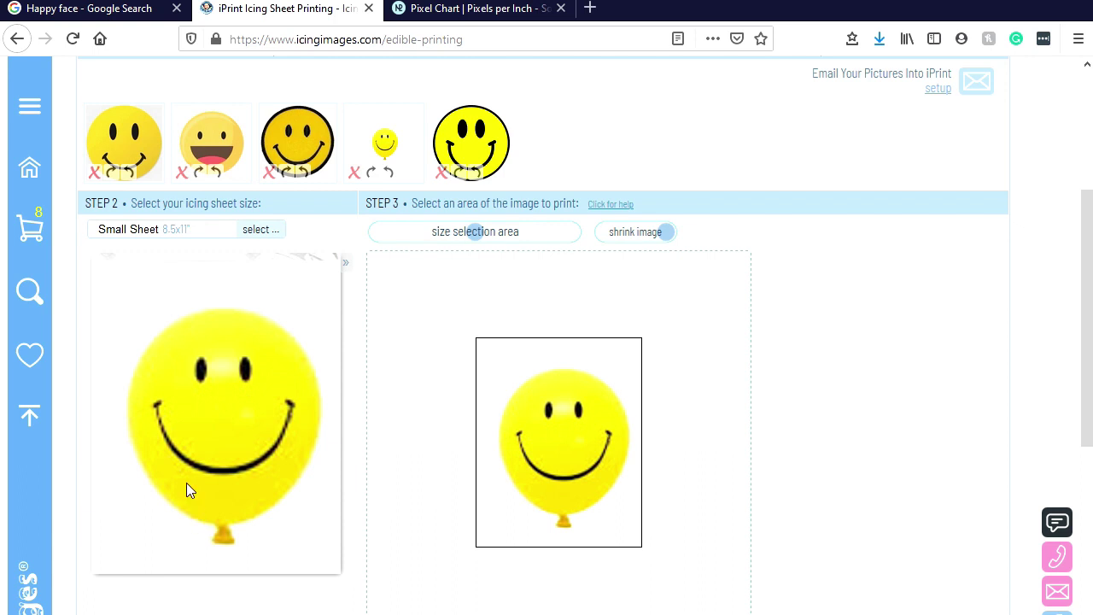
left_click_drag(665, 237, 590, 247)
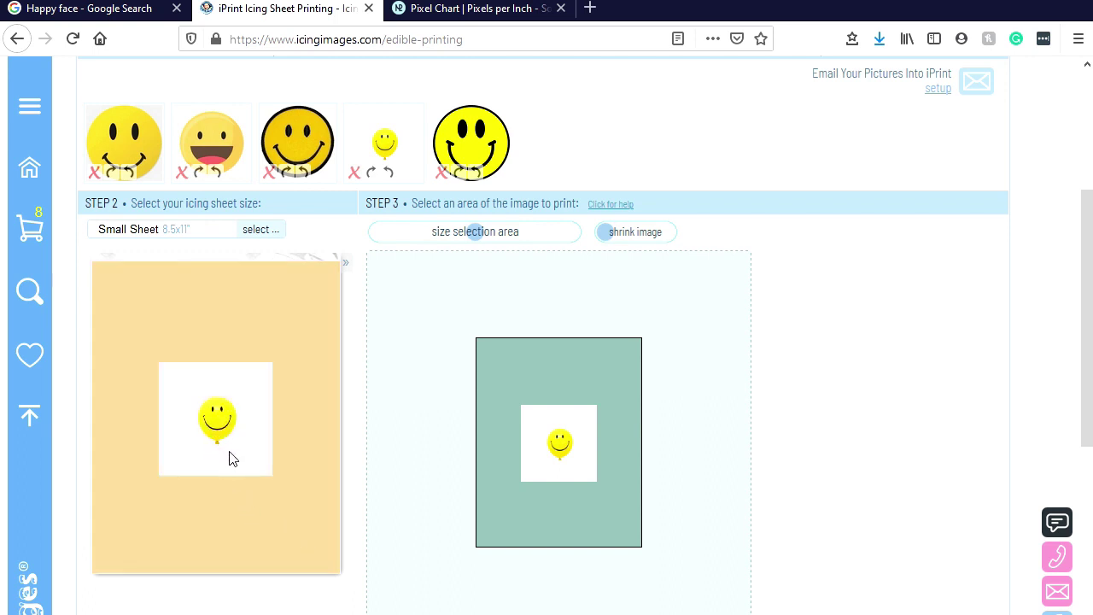
left_click(489, 147)
- Load the bold outlined smiley into the preview, then reselect the balloon smiley thumbnail
left_click(666, 239)
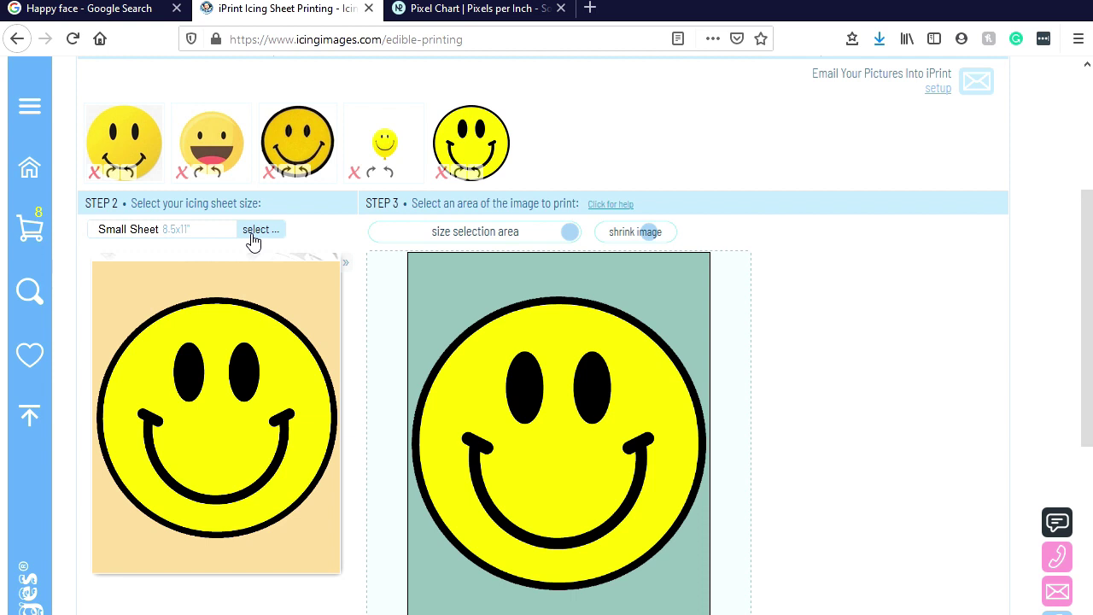
left_click(383, 145)
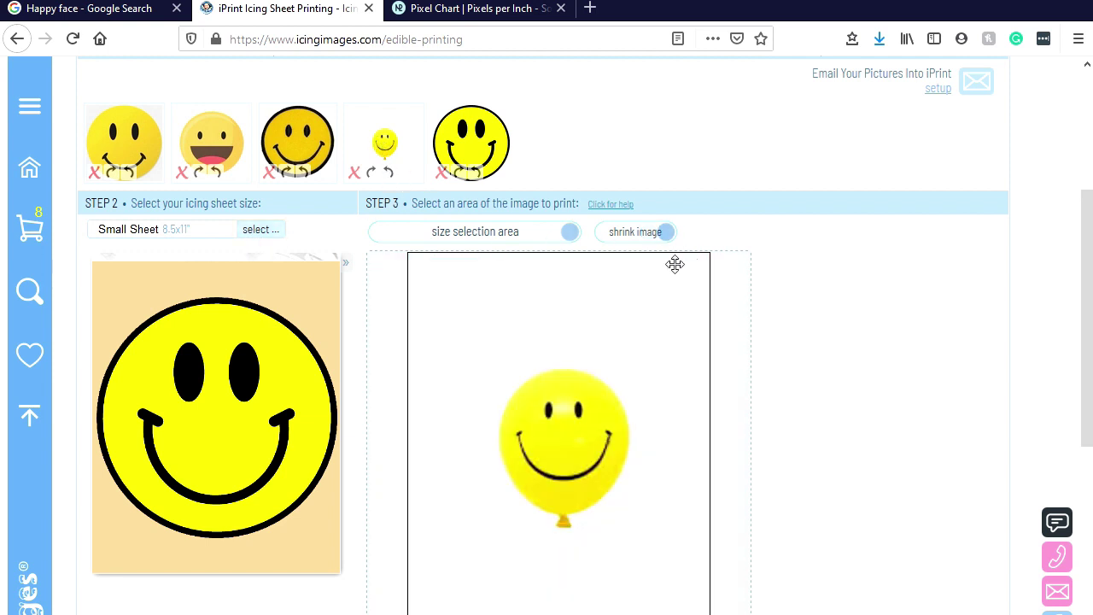
- Tighten the print area so the balloon smiley fills the preview, and bring up the icing sheet size list
left_click_drag(573, 237, 476, 244)
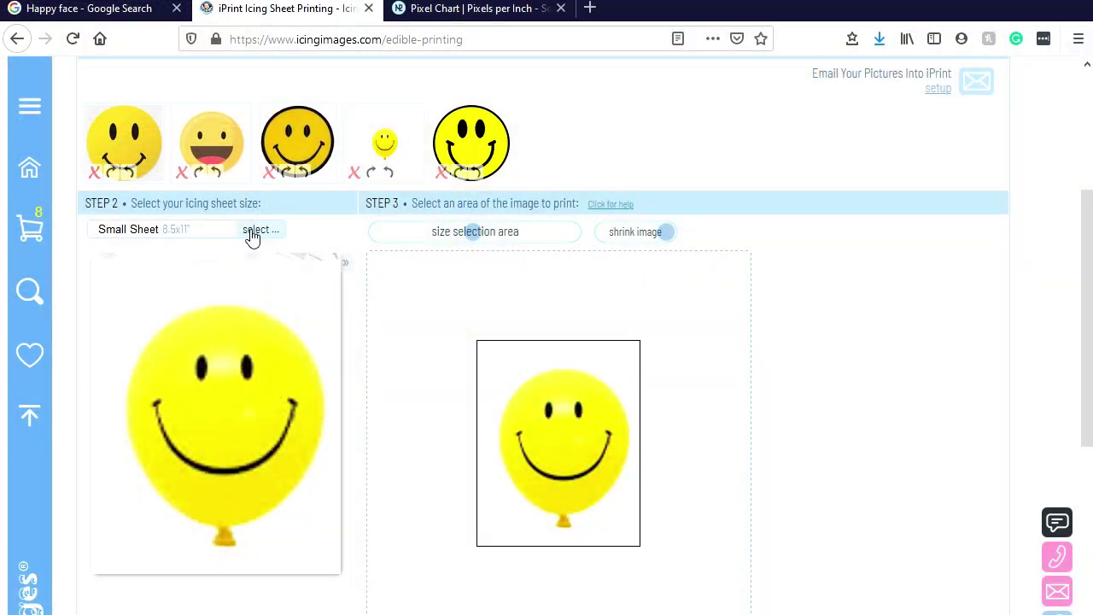
left_click(251, 231)
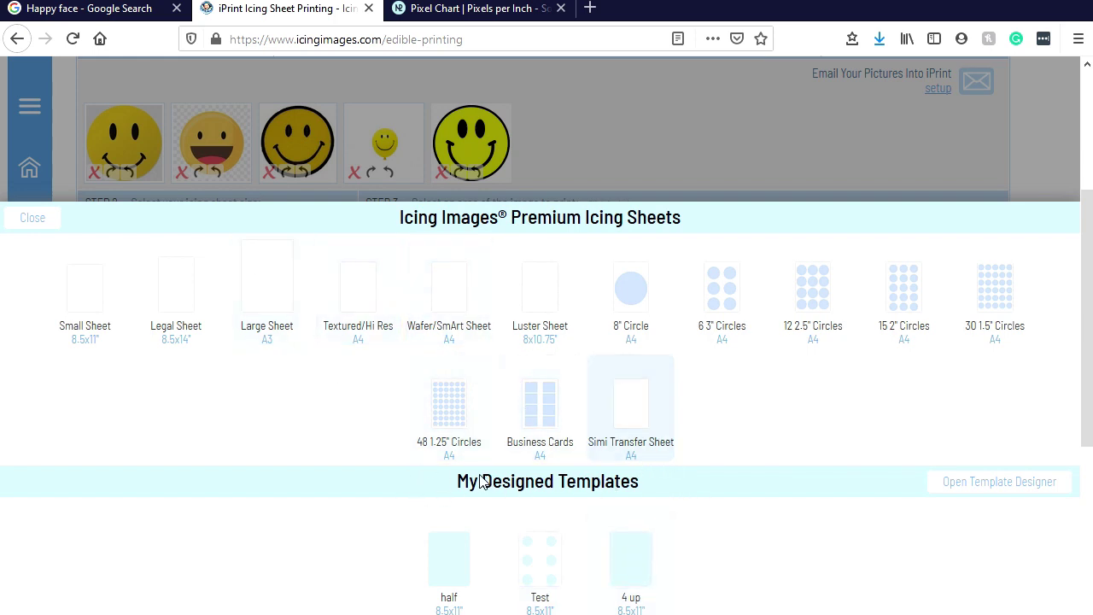
- Switch to the 4 up 8.5x11 template and place a shrunk bold outlined smiley in the top-left slot
left_click(621, 547)
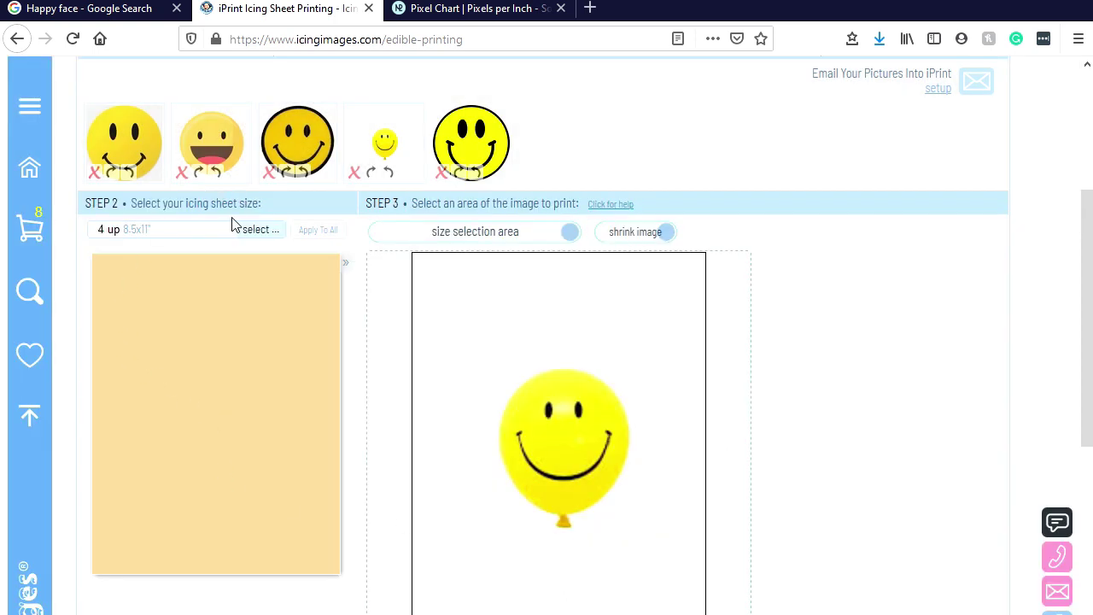
left_click(458, 132)
left_click_drag(663, 239, 631, 235)
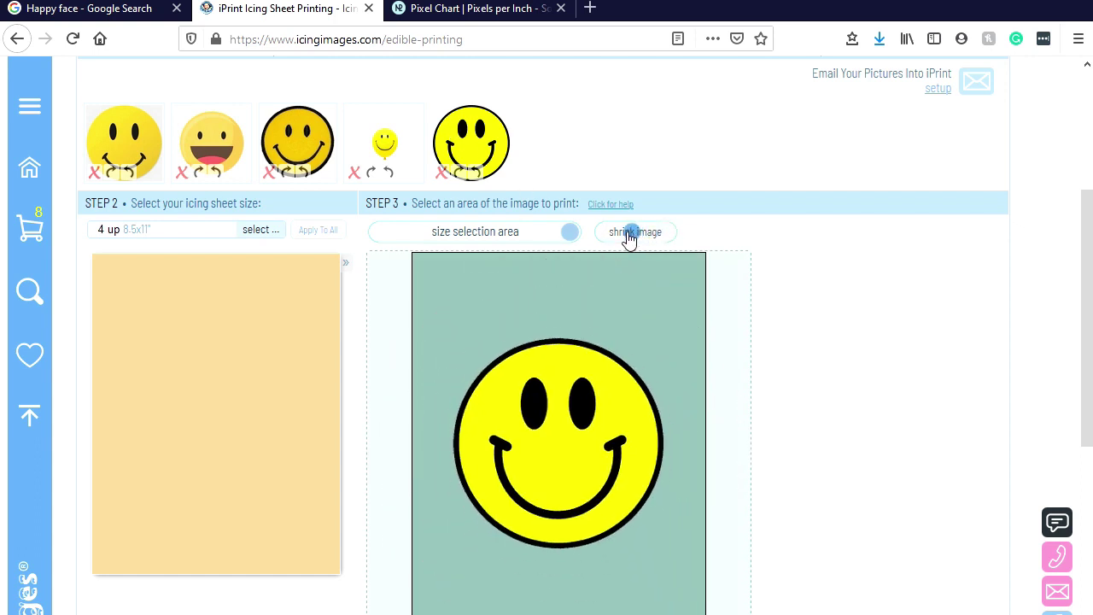
left_click(169, 314)
left_click_drag(629, 232, 632, 235)
left_click(135, 357)
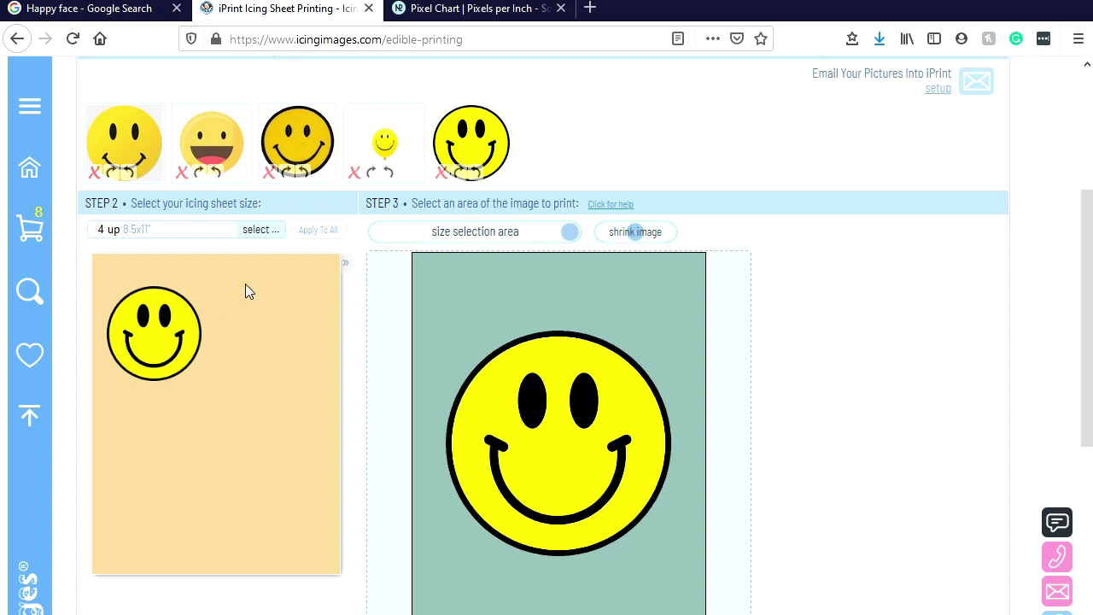
- Shrink and place the textured (top-right), laughing (bottom-left) and plain (bottom-right) smileys
left_click(291, 143)
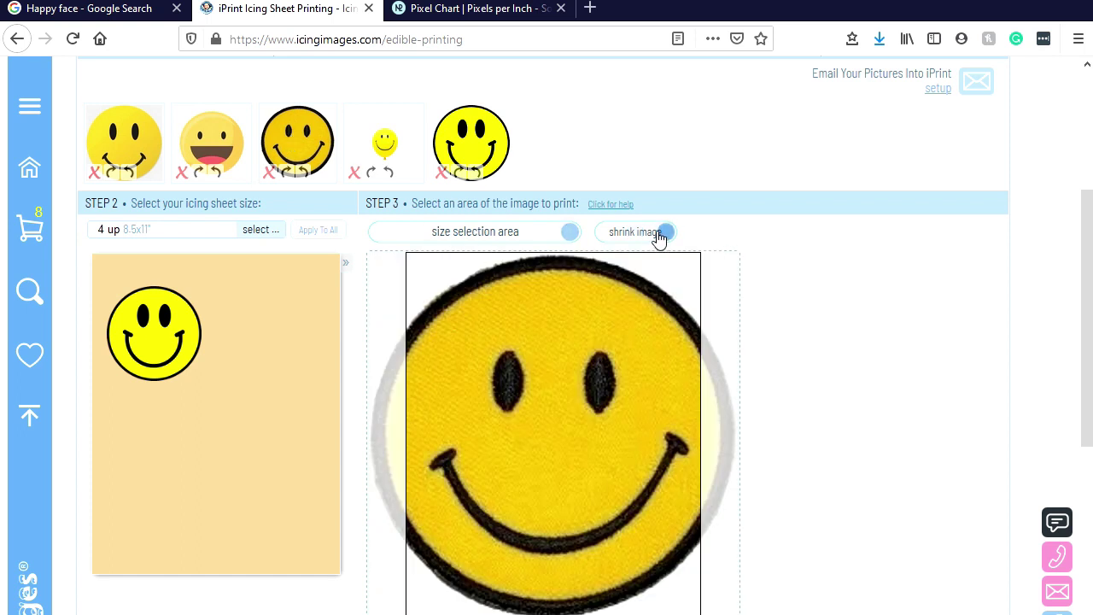
left_click_drag(655, 240, 629, 233)
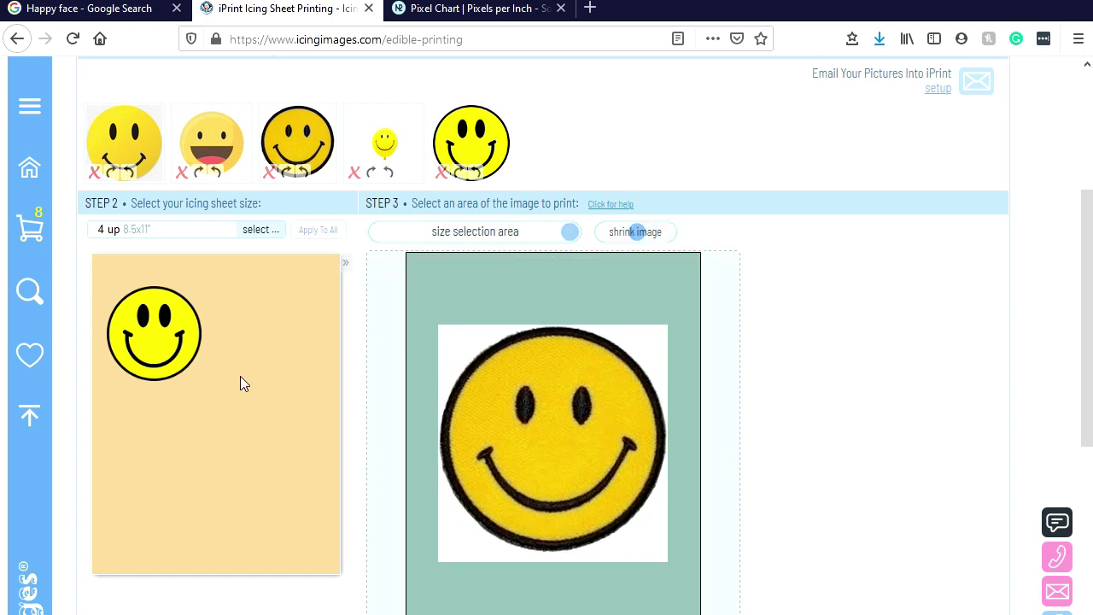
left_click(274, 335)
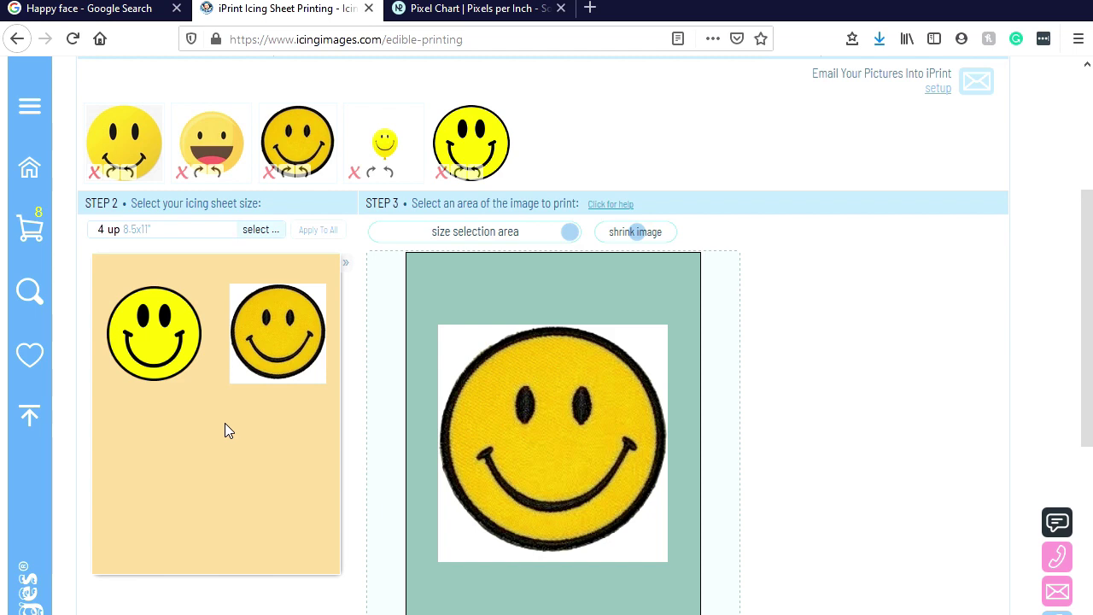
left_click(196, 126)
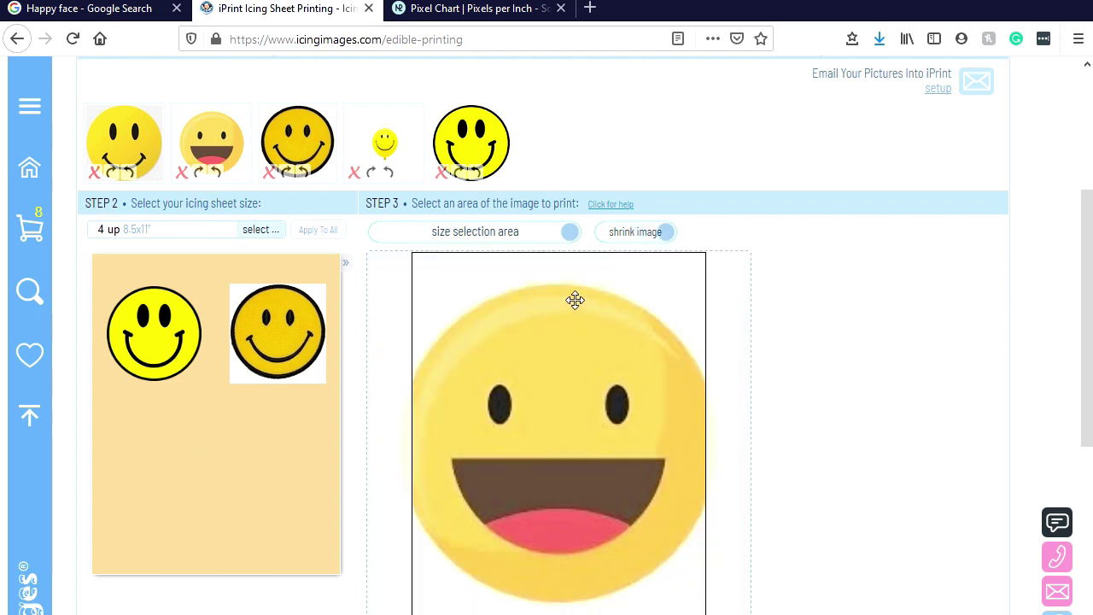
left_click_drag(663, 236, 634, 248)
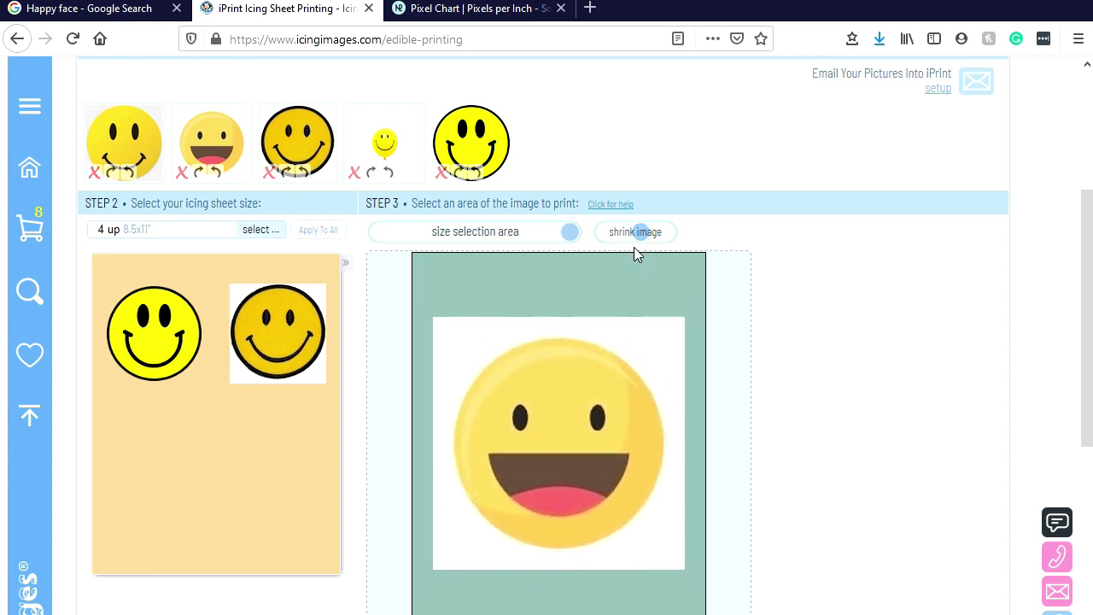
left_click(167, 505)
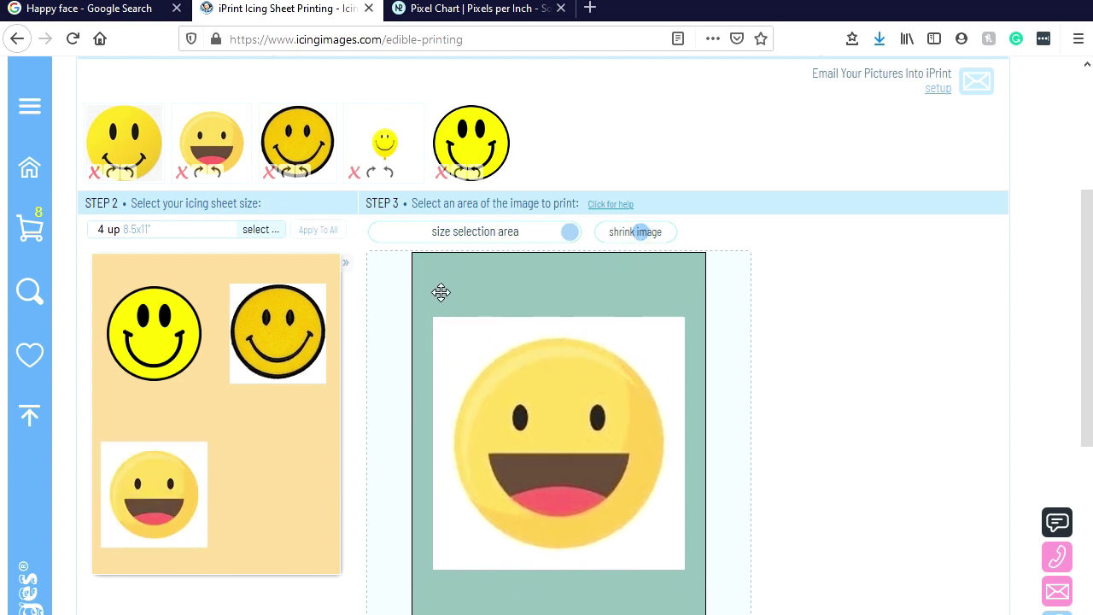
left_click(112, 129)
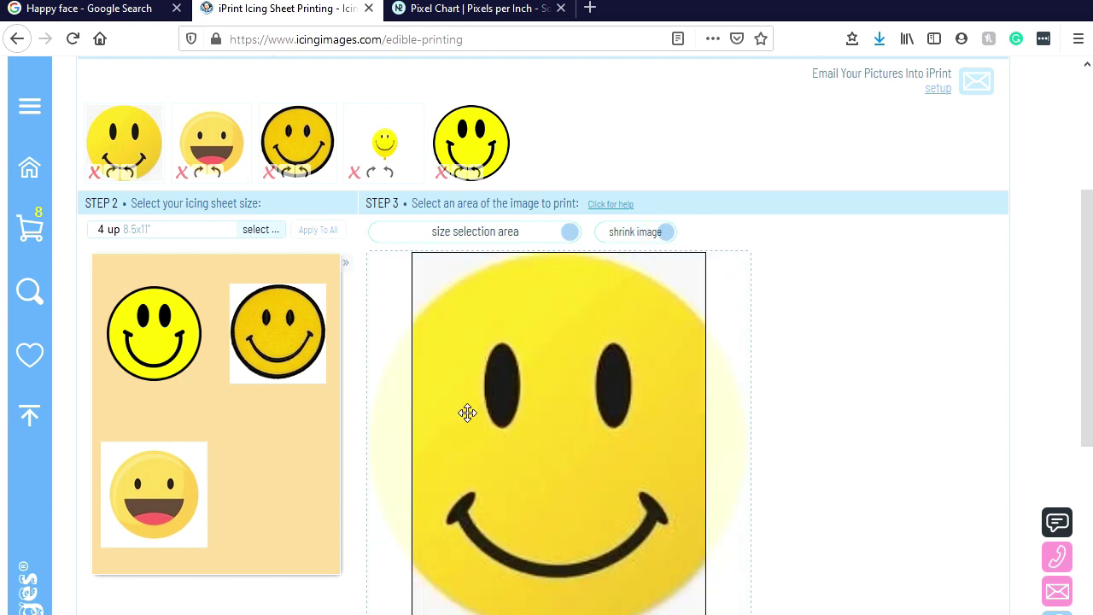
left_click_drag(658, 239, 631, 256)
left_click(271, 504)
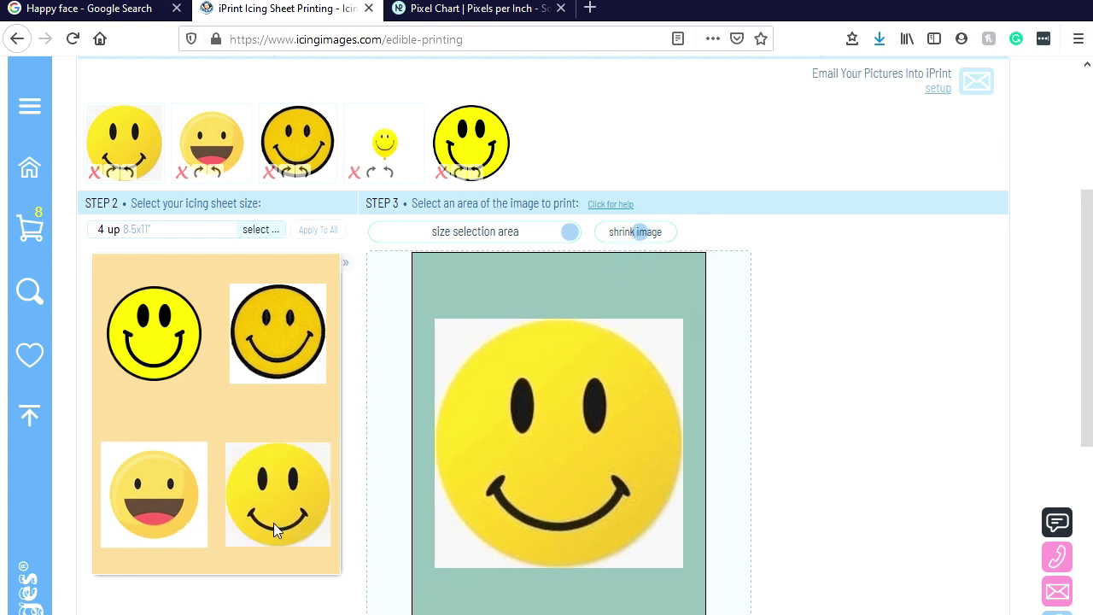